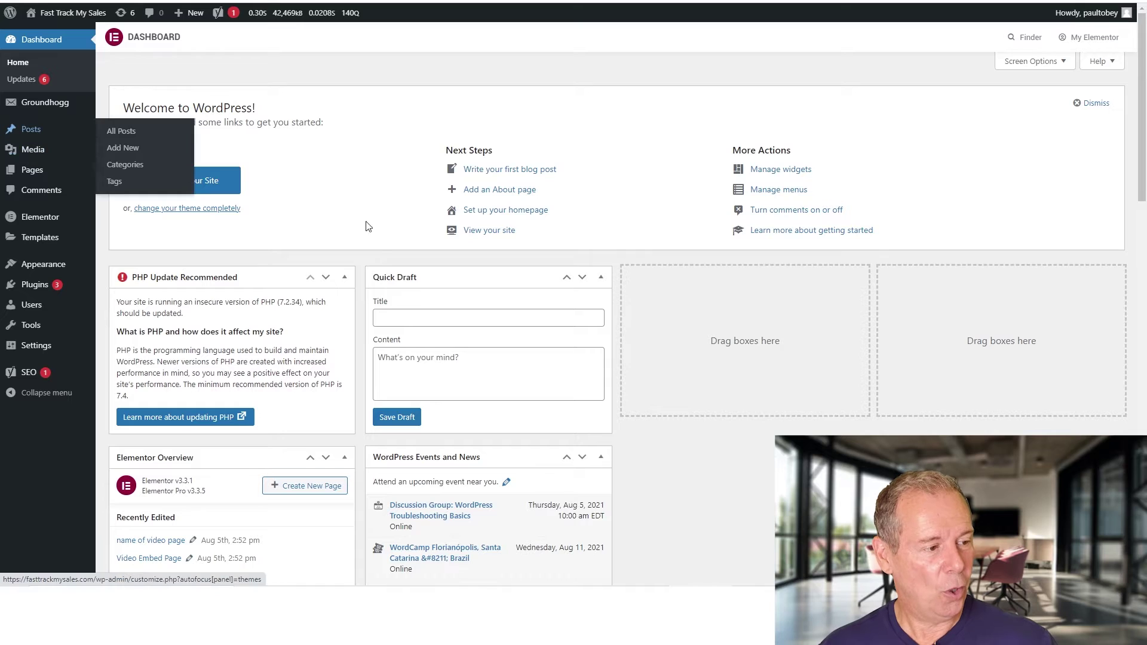
# Step: Create a new WordPress page titled "Video Embed"
pyautogui.moveTo(53, 173)
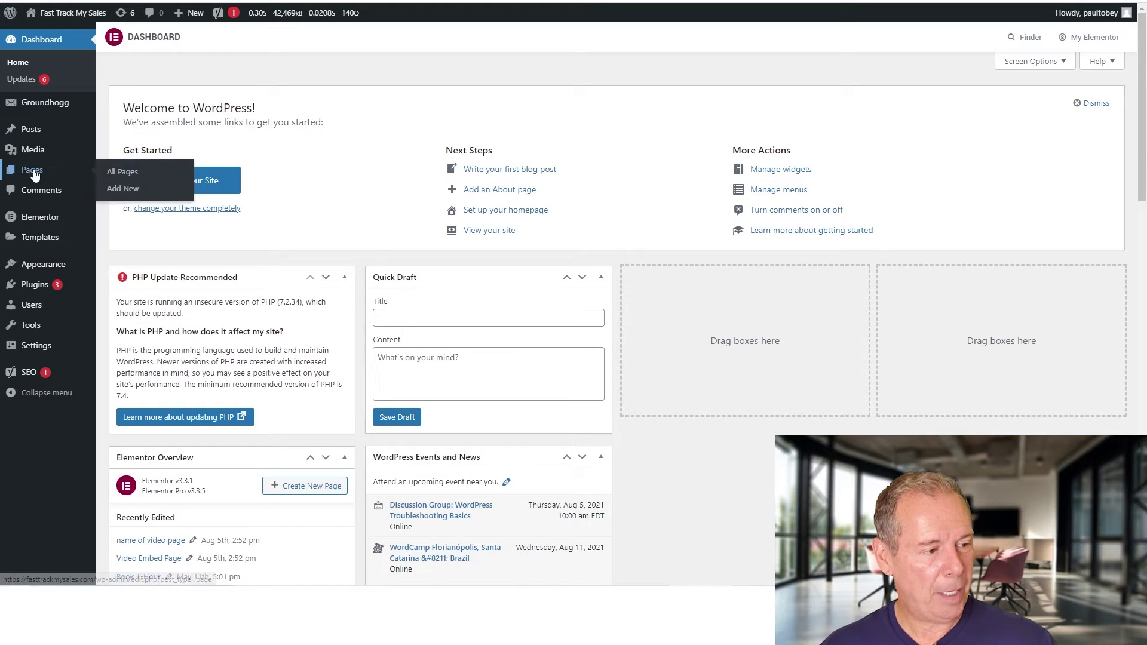
pyautogui.click(138, 188)
pyautogui.write('Vid')
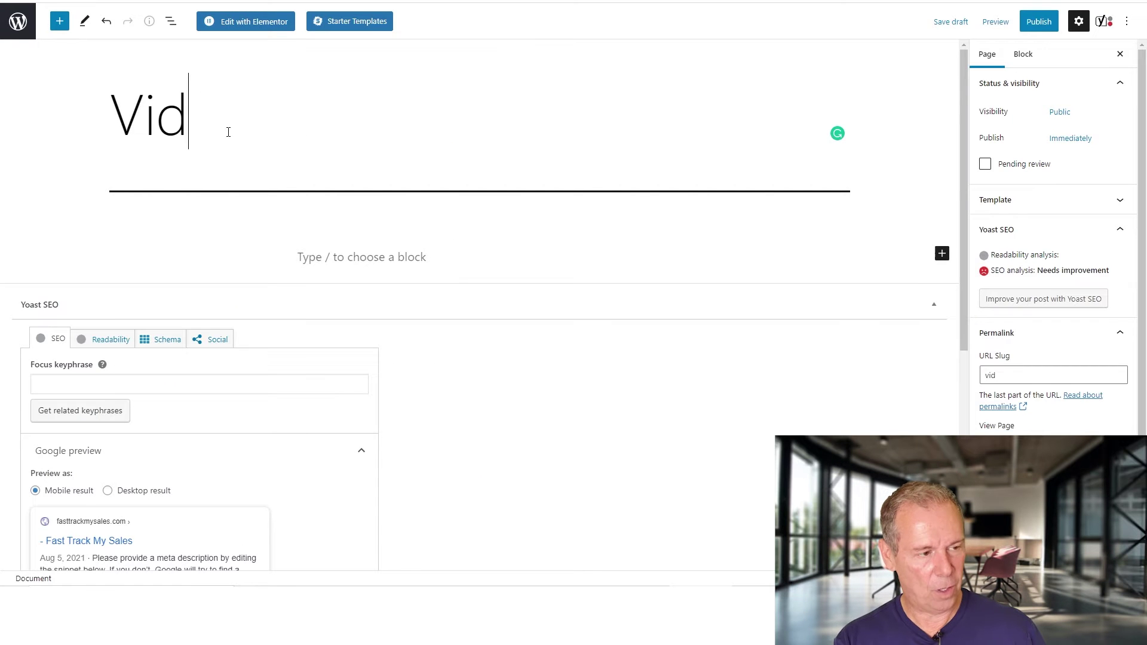
pyautogui.write('eo Embed')
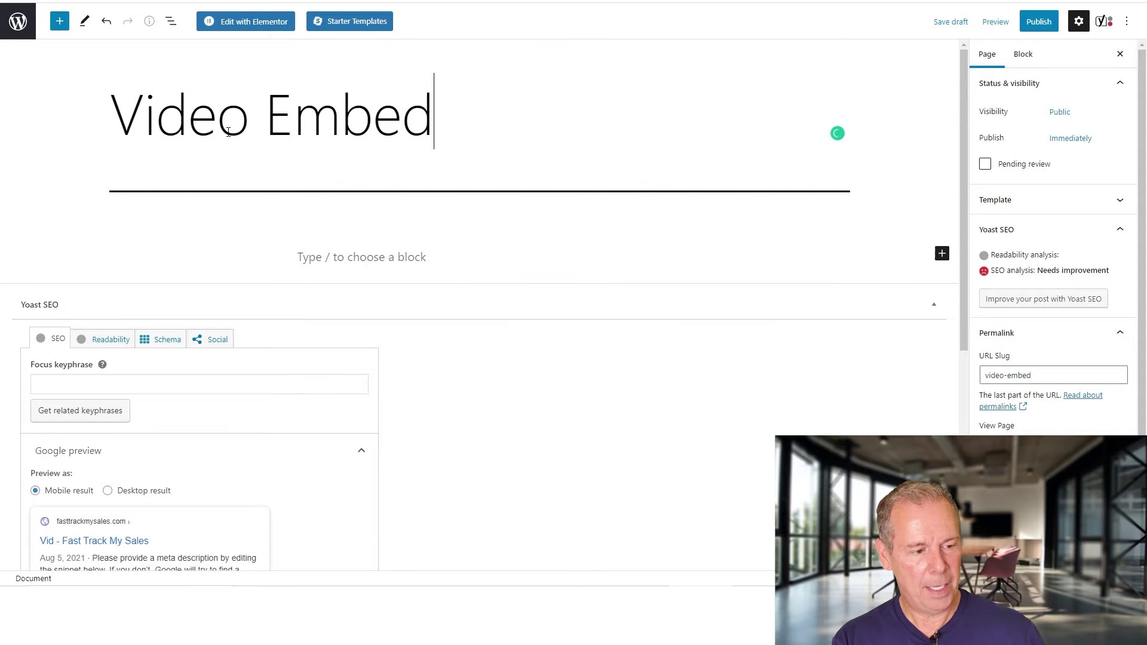
# Step: Add a Video block to the page body and upload the video file into it
pyautogui.click(512, 247)
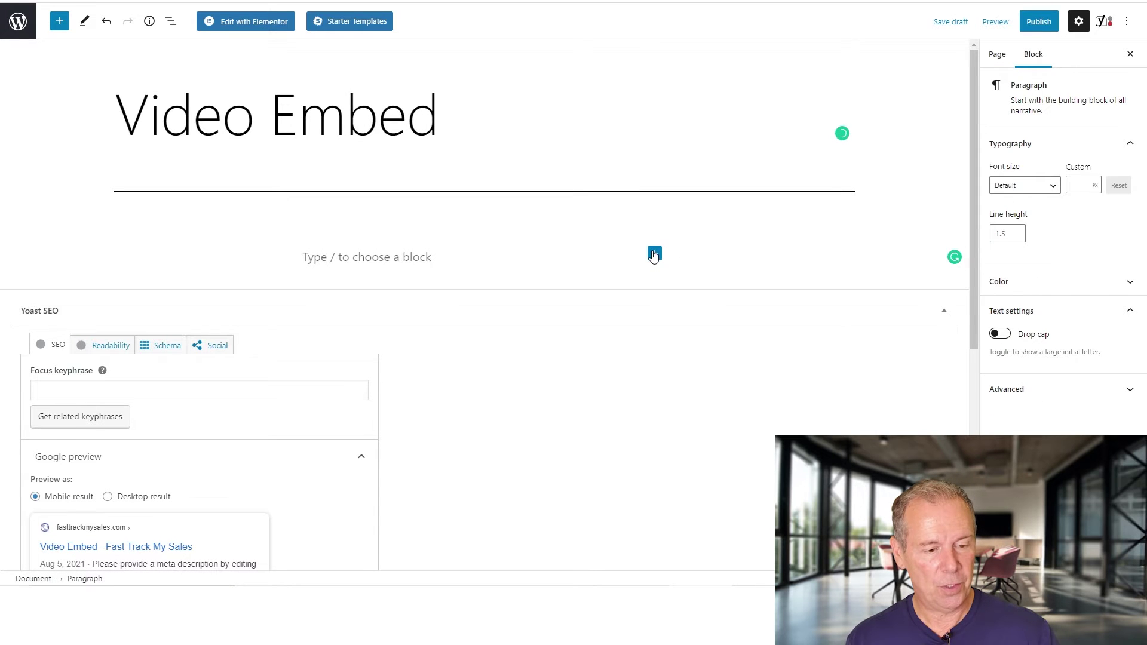
pyautogui.click(653, 254)
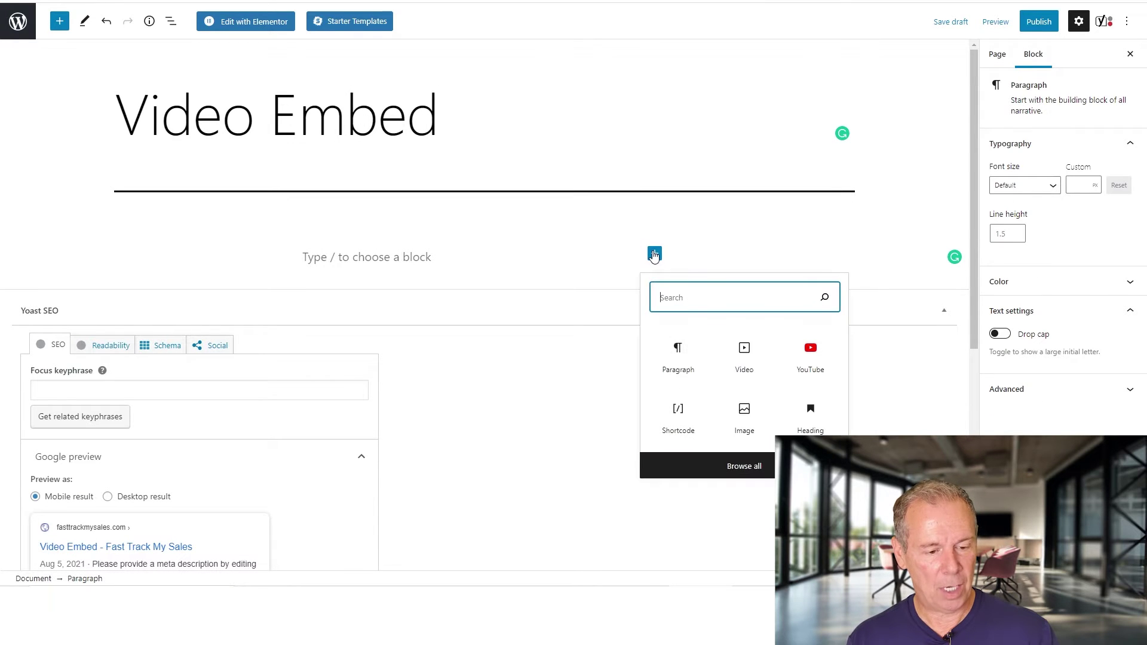
pyautogui.write('video')
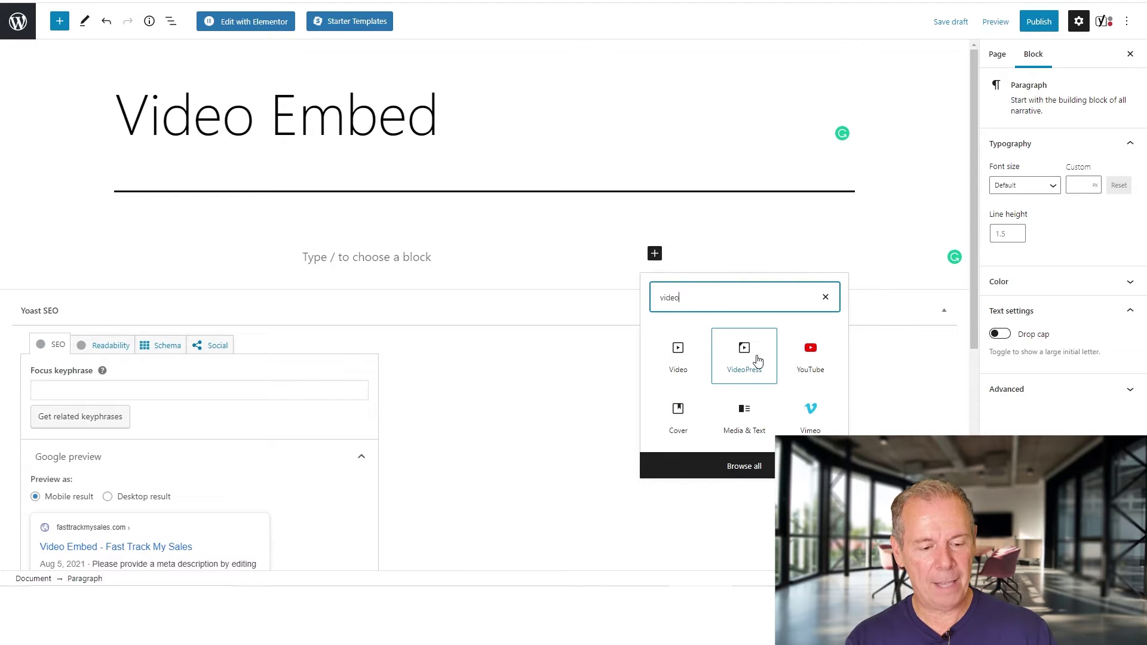
pyautogui.click(676, 365)
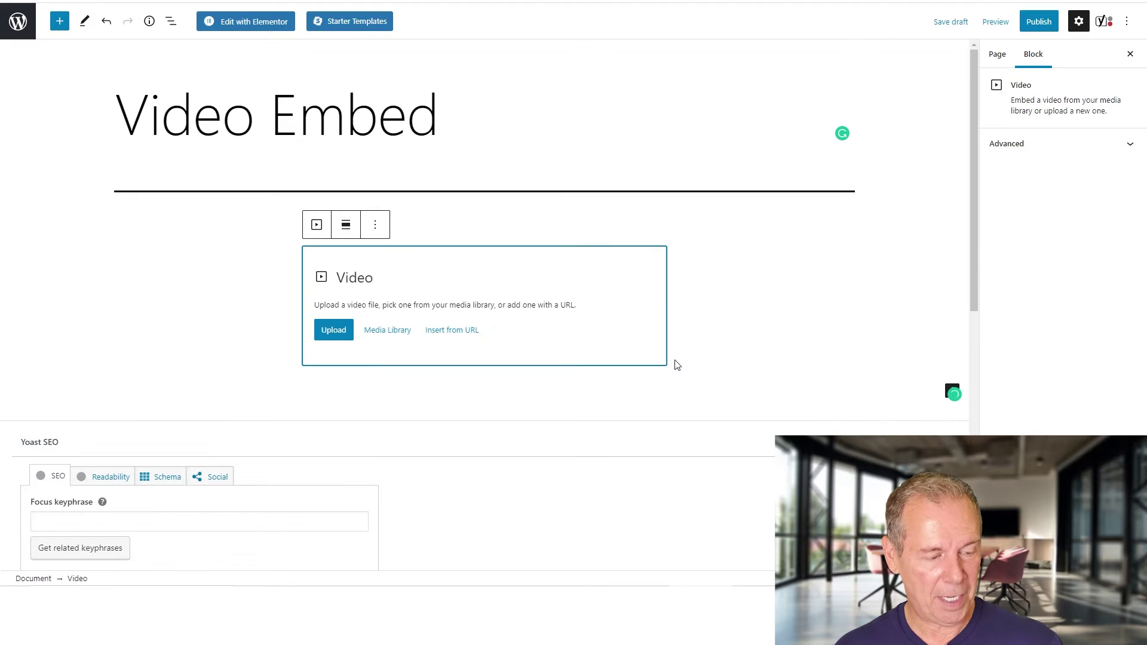
pyautogui.click(344, 335)
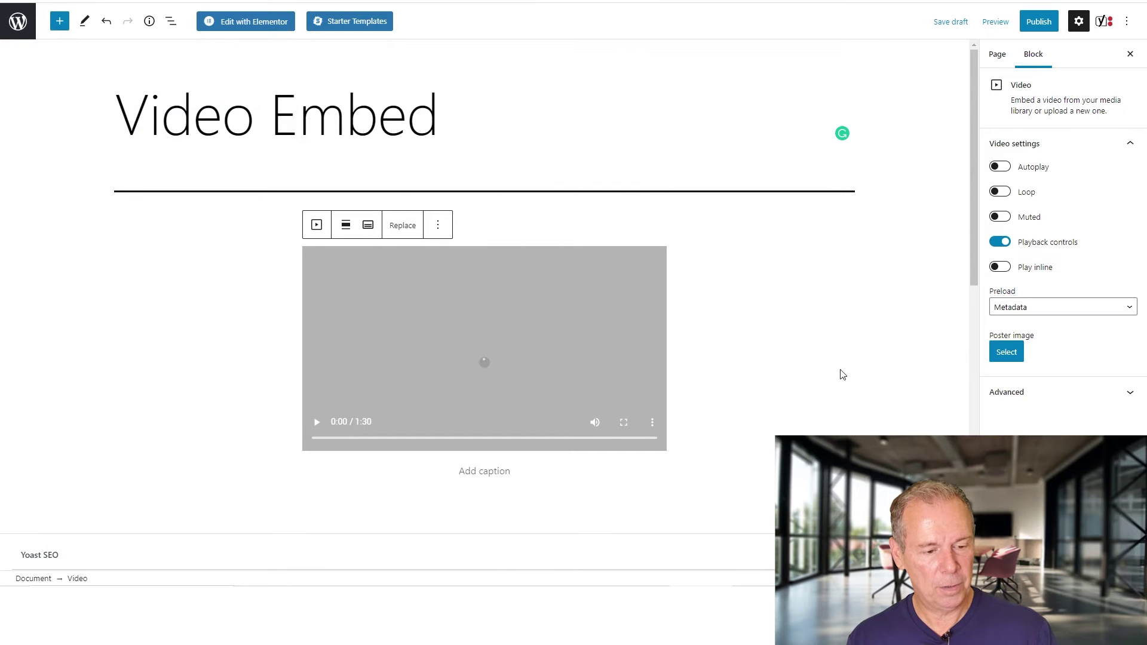
# Step: Preview the page in a new tab, test playback of the uploaded video, and return to the editor
pyautogui.click(993, 22)
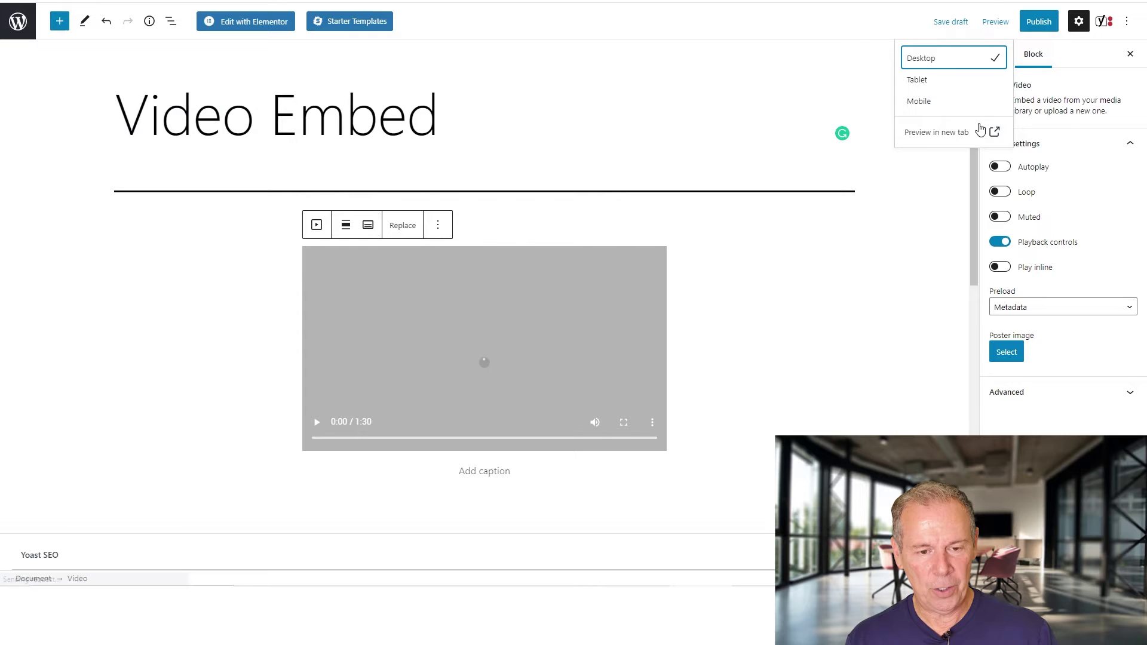
pyautogui.click(926, 136)
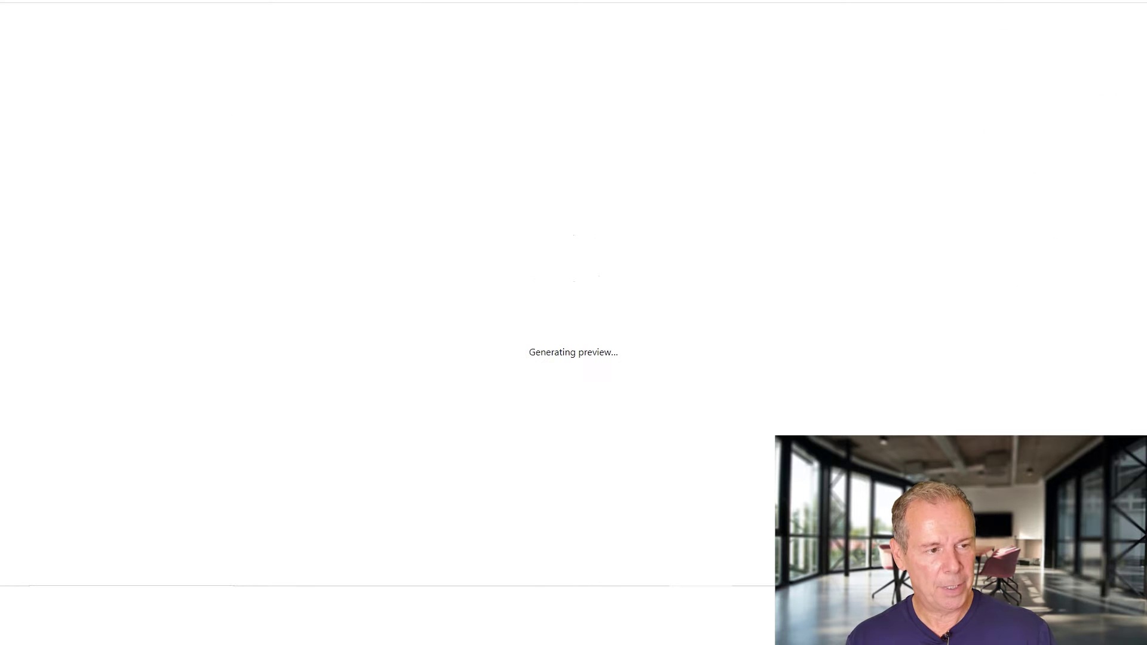
pyautogui.scroll(-2, 1036, 317)
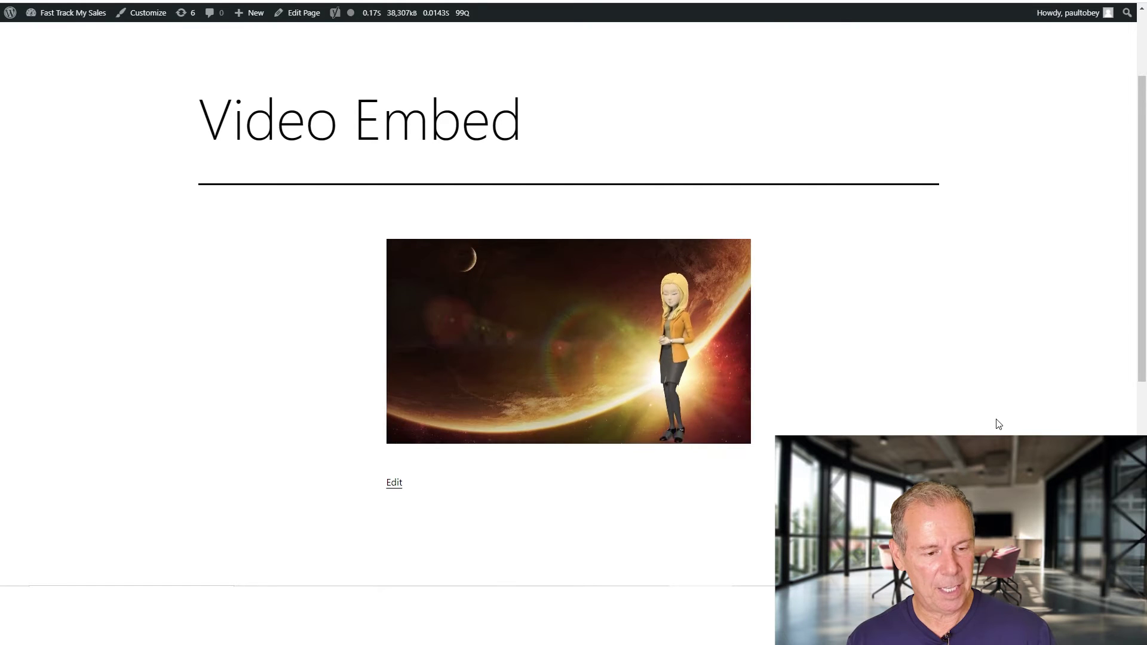
pyautogui.click(400, 415)
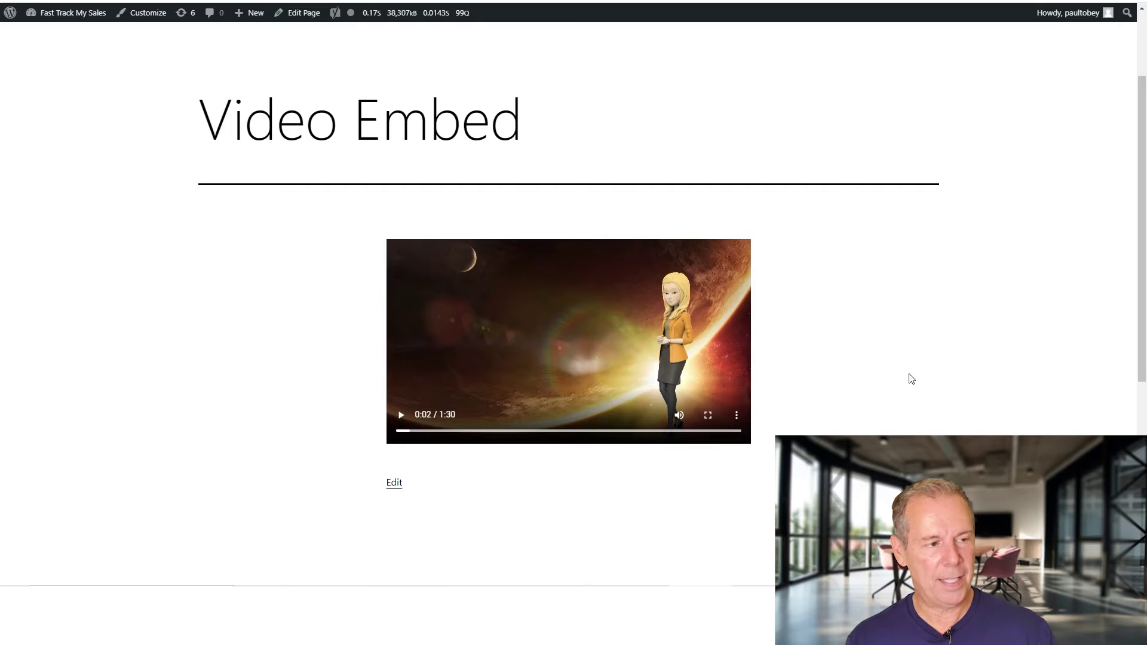
pyautogui.hotkey('ctrl', 'shift', 'Tab')
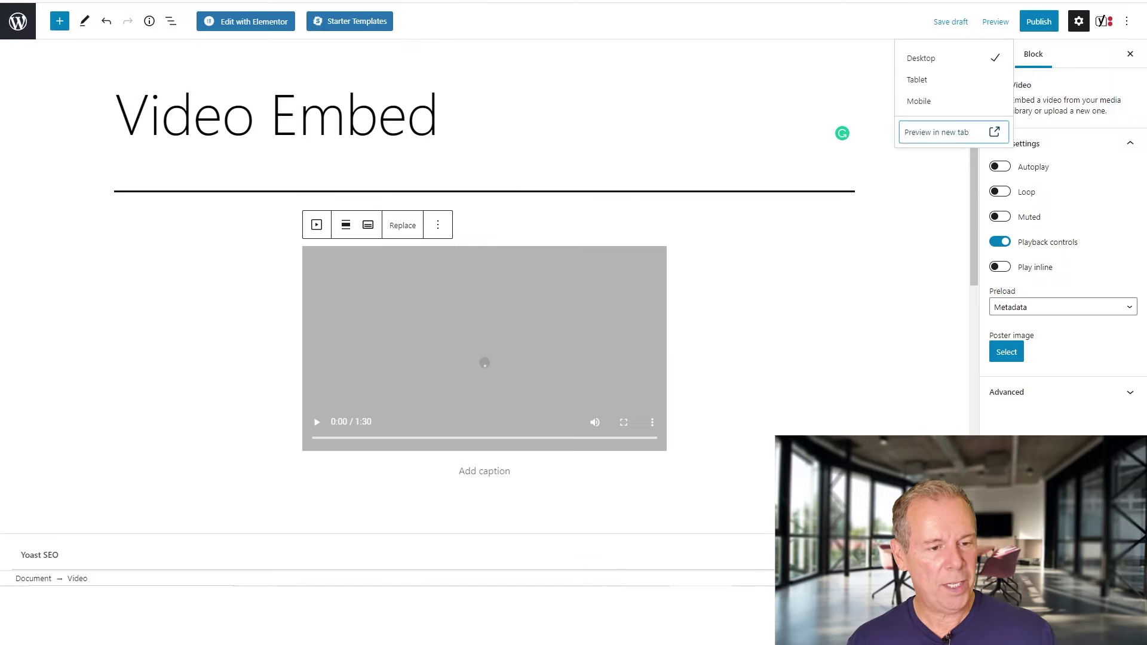
pyautogui.click(949, 132)
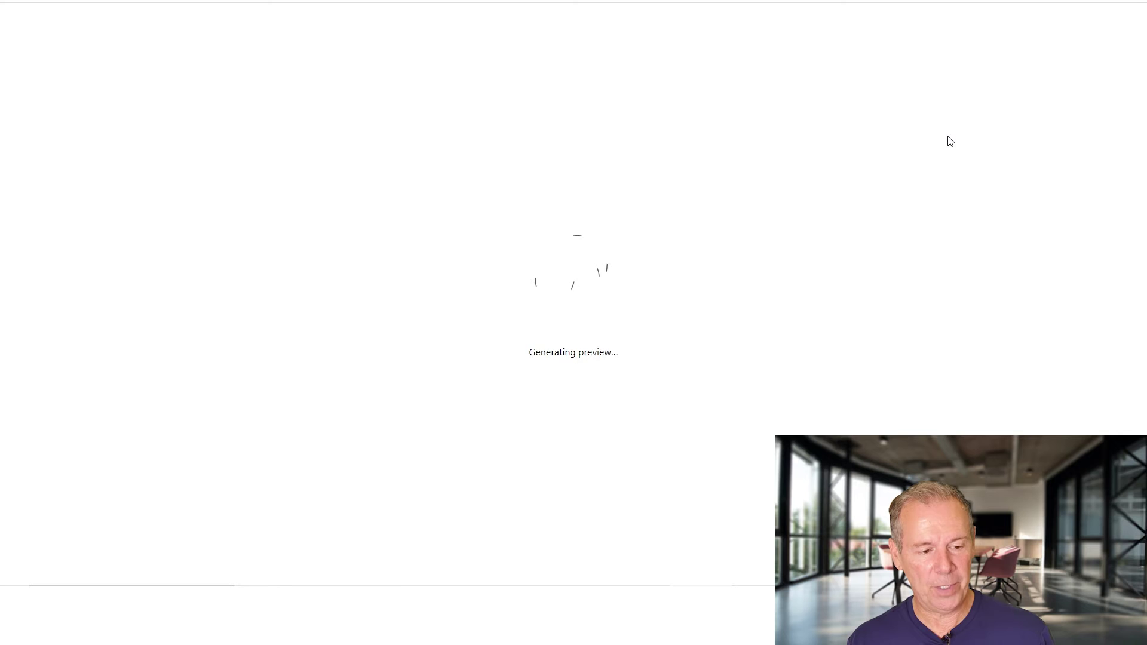
pyautogui.scroll(-2, 463, 448)
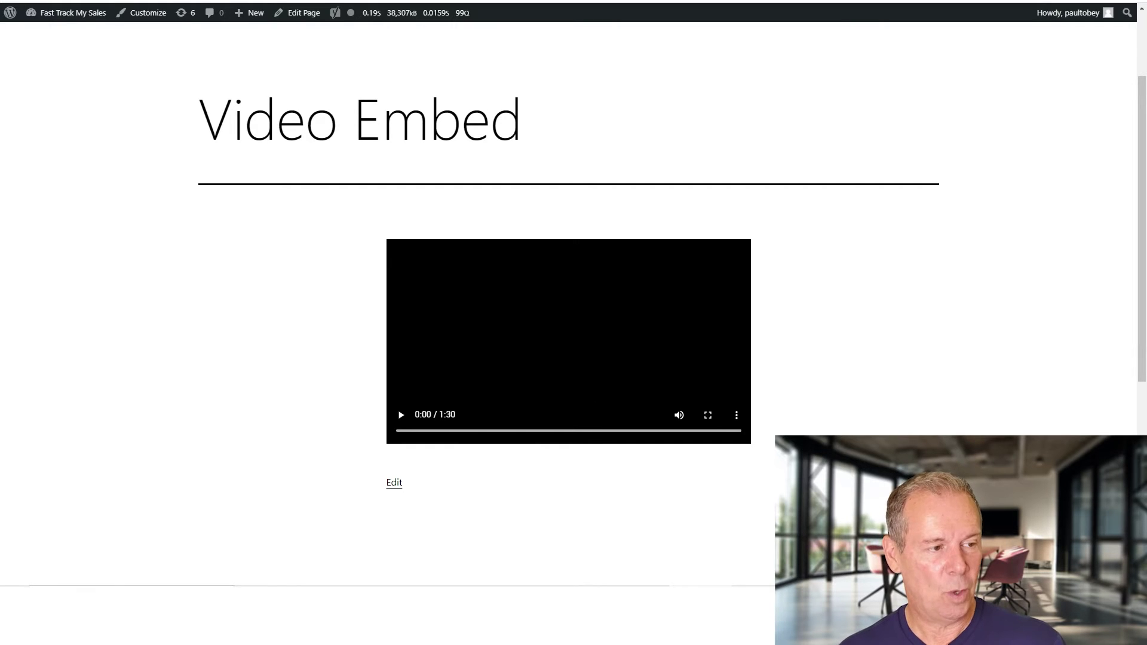
pyautogui.hotkey('ctrl', 'w')
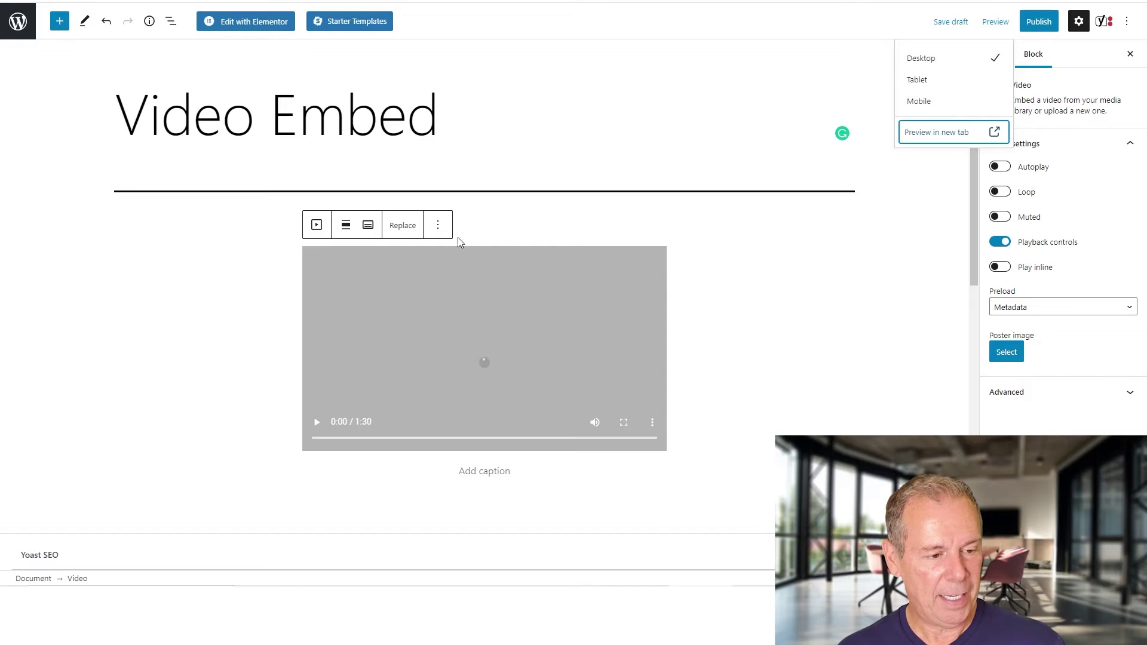
# Step: Insert a YouTube block directly after the uploaded video block
pyautogui.scroll(-3, 458, 297)
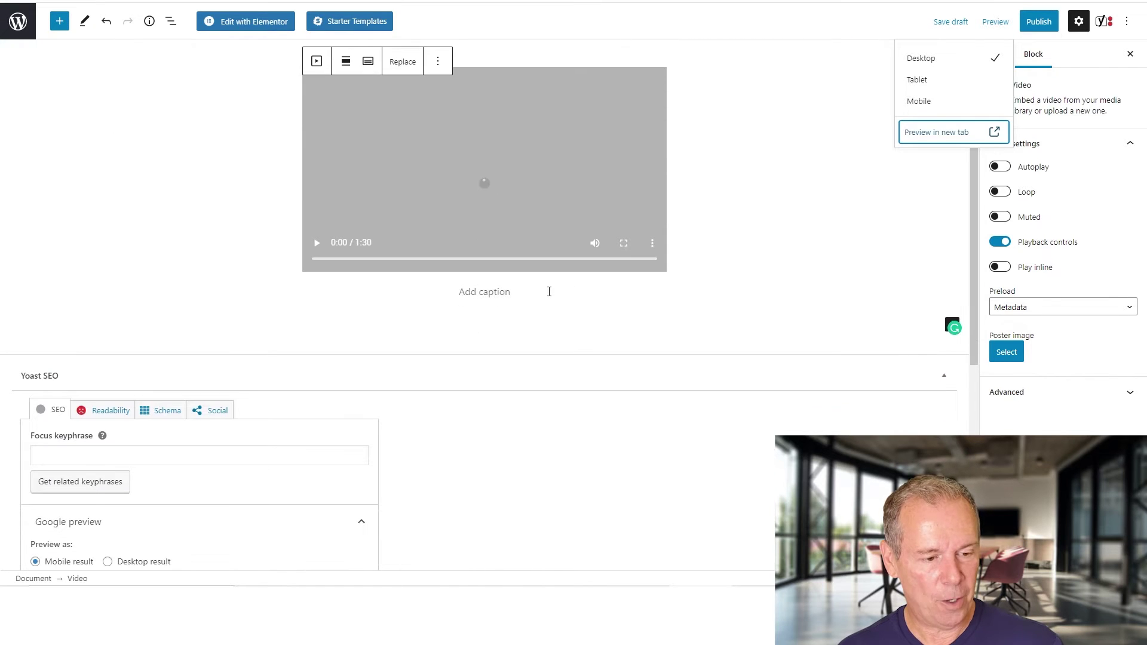
pyautogui.click(549, 291)
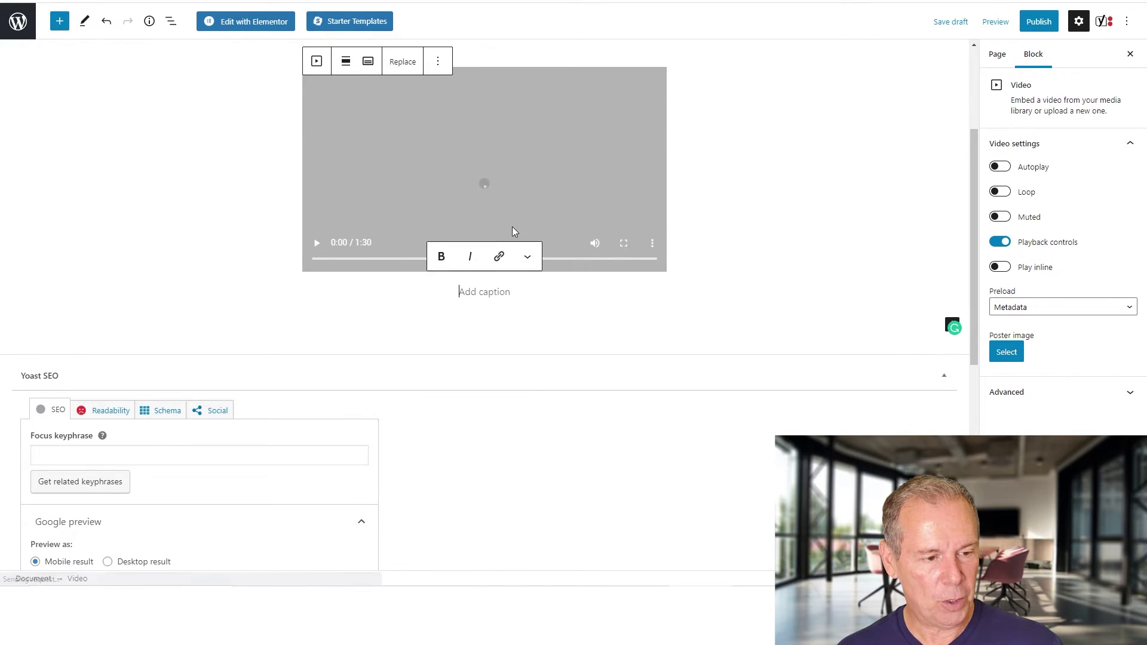
pyautogui.click(438, 61)
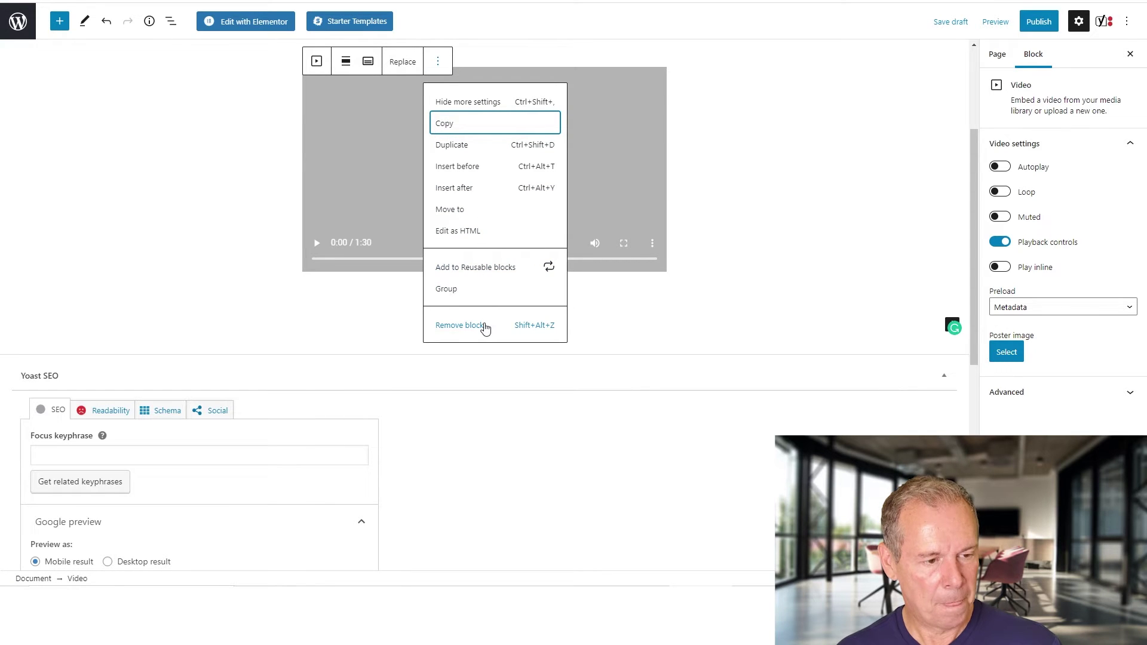
pyautogui.click(480, 189)
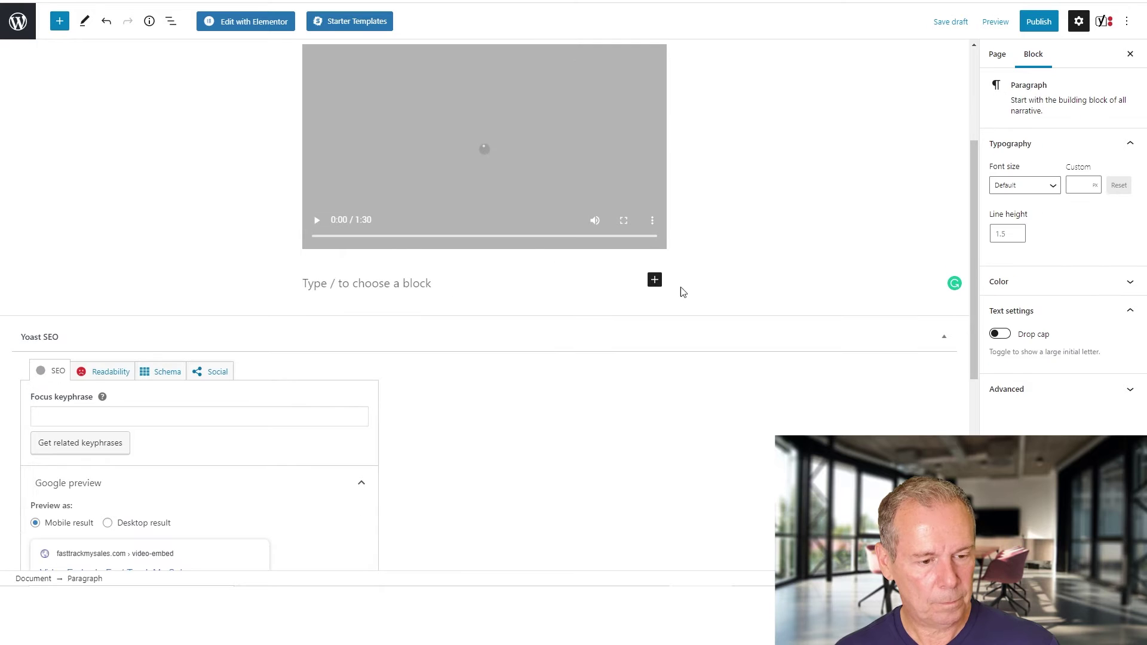
pyautogui.click(654, 280)
pyautogui.write('youtube')
pyautogui.click(810, 383)
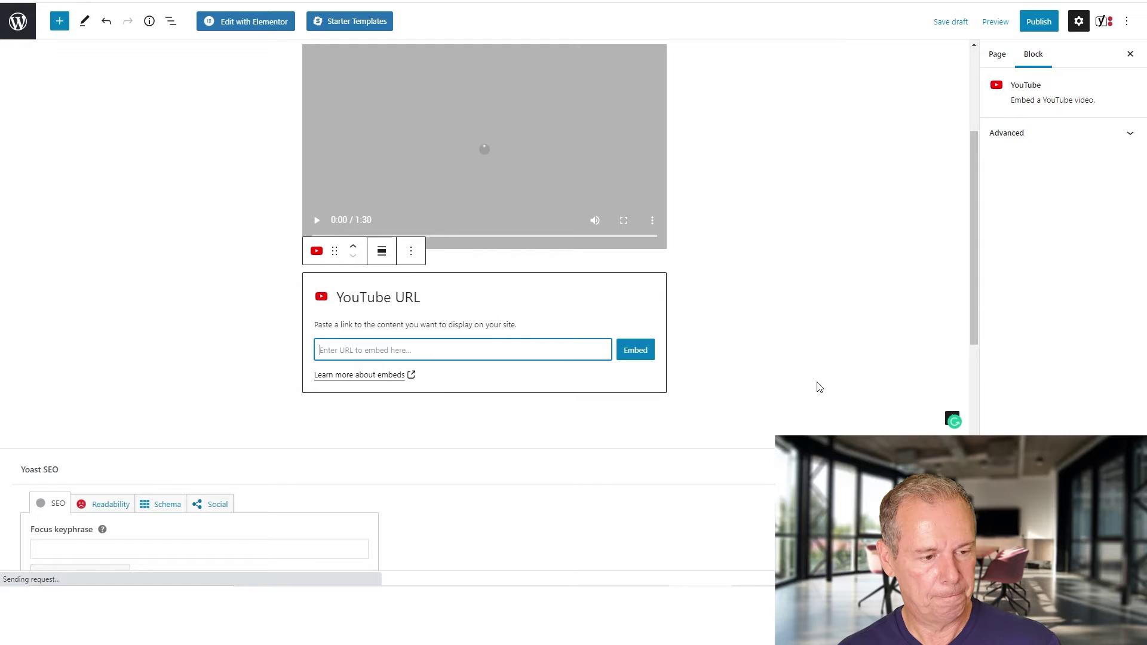
# Step: Switch to YouTube and copy the share link of the "How to Play Blue Rondo a la Turk 12 Bar Blues on Piano" video
pyautogui.click(195, 1)
pyautogui.click(708, 332)
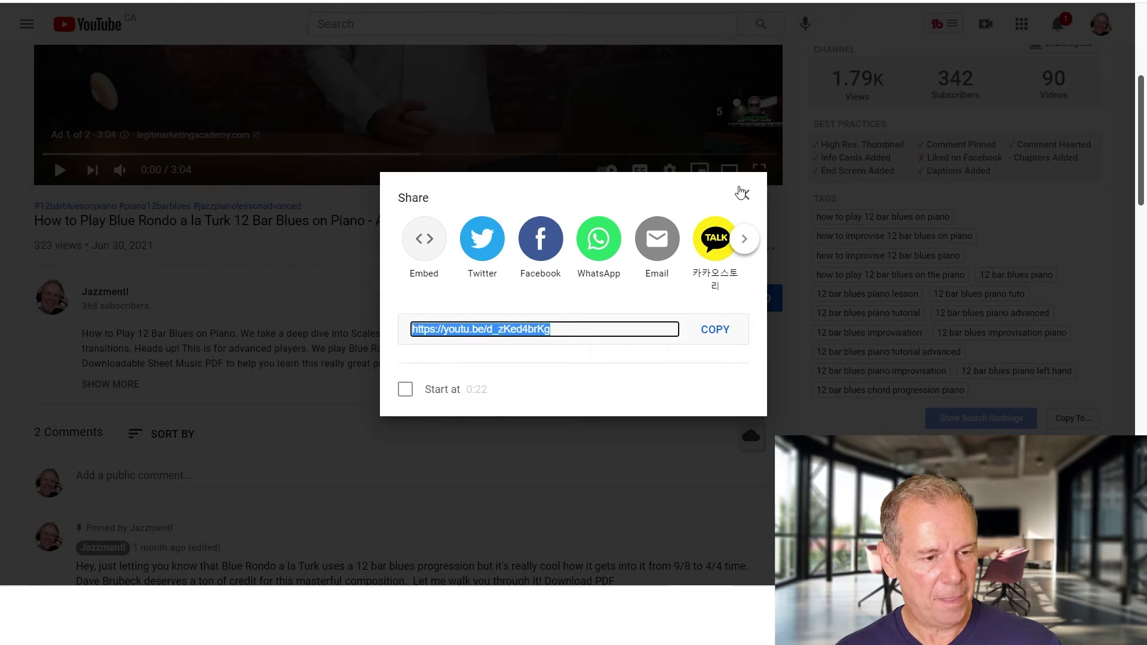
pyautogui.click(741, 193)
pyautogui.scroll(4, 706, 279)
pyautogui.scroll(-4, 706, 279)
pyautogui.click(657, 312)
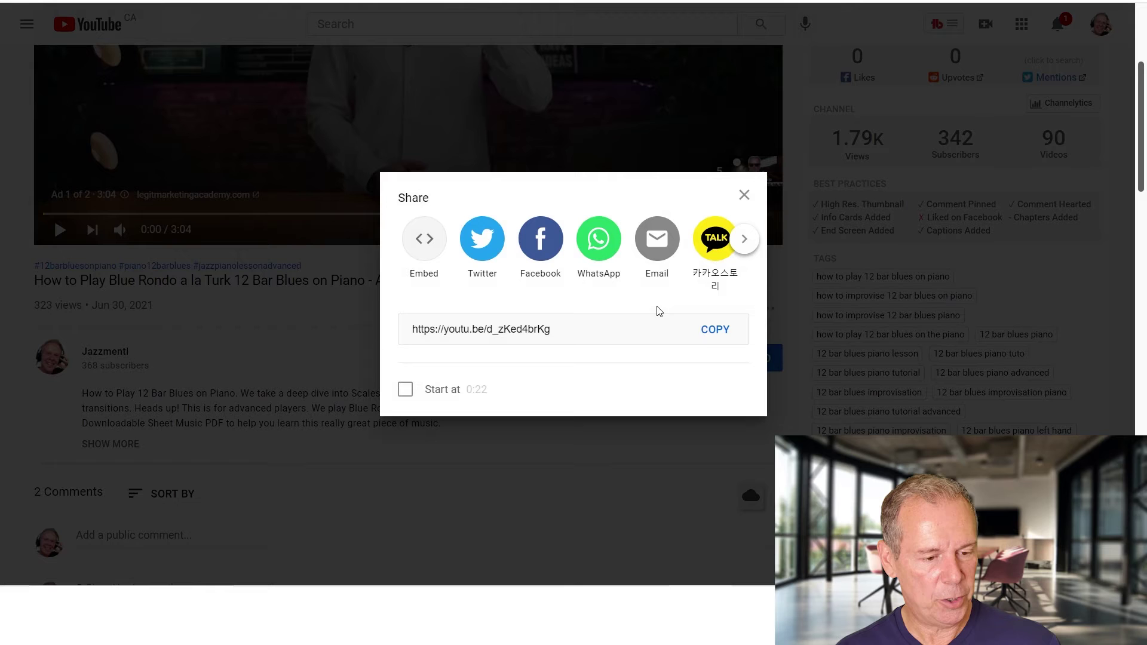
pyautogui.click(720, 342)
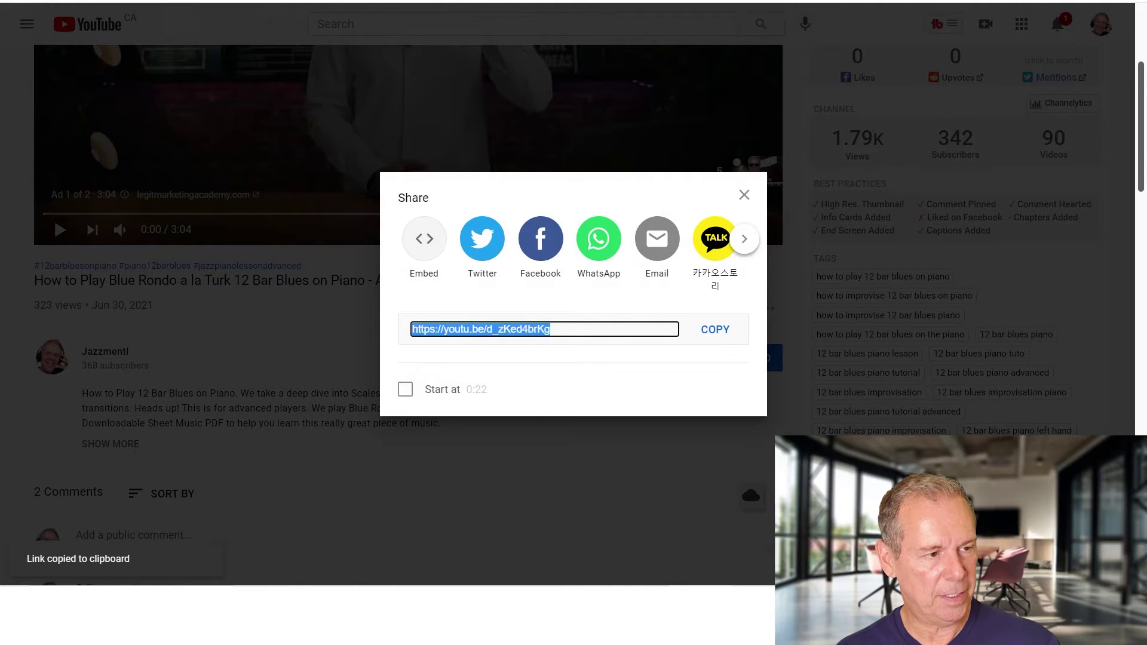
pyautogui.hotkey('ctrl', 'Tab')
pyautogui.hotkey('ctrl', 'v')
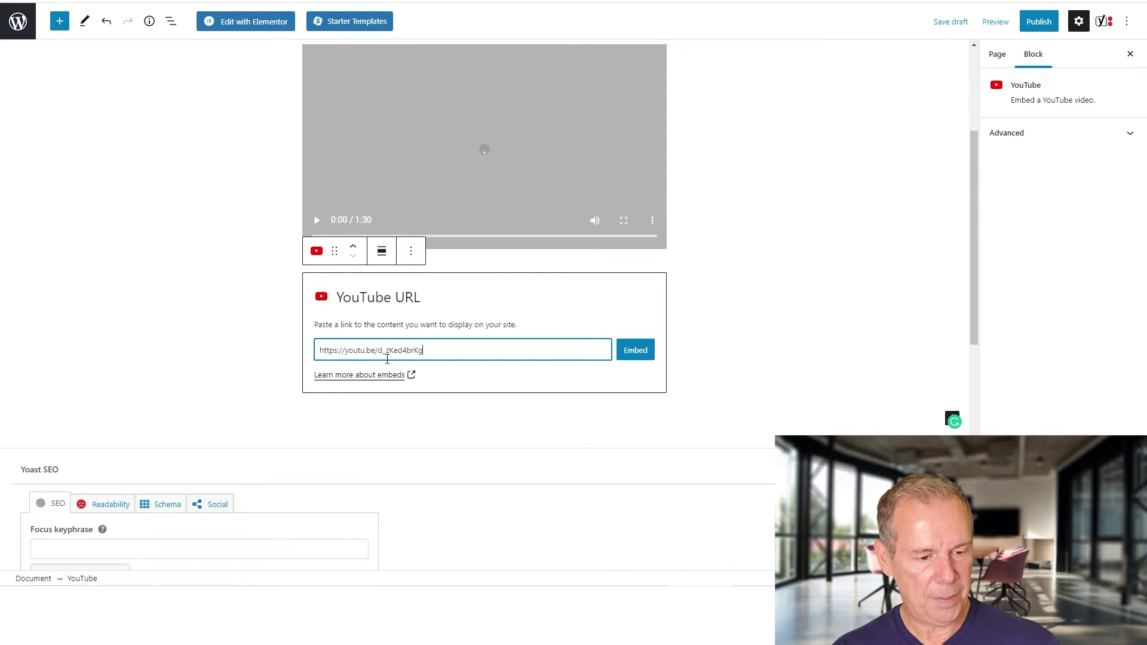
pyautogui.click(645, 354)
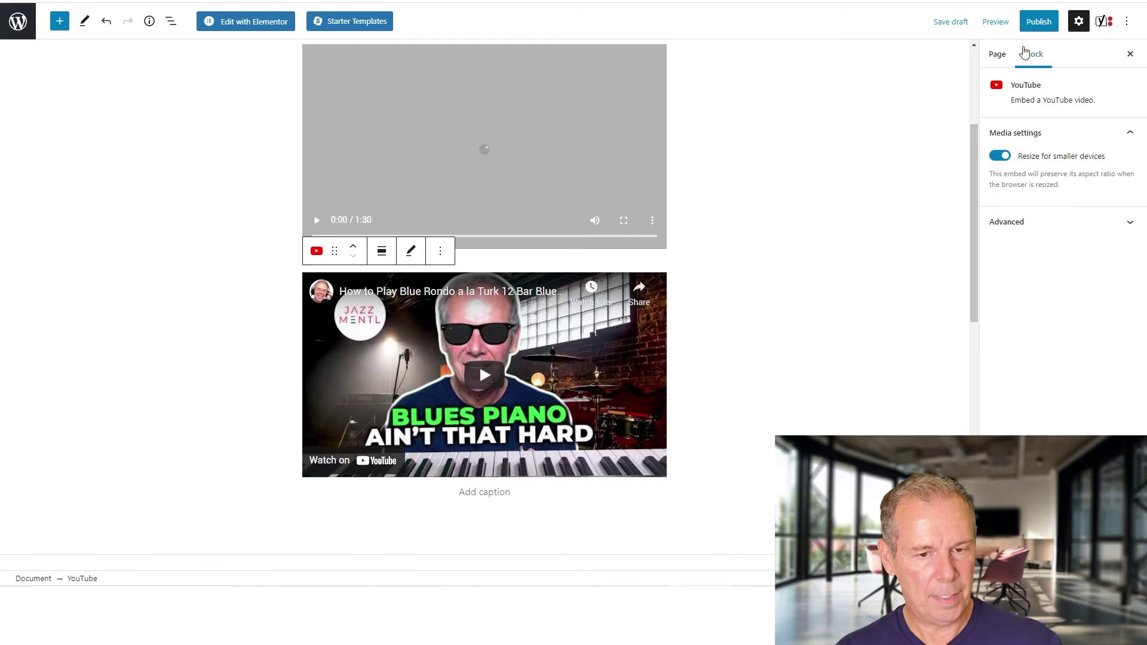
# Step: Preview the page in a new tab to check both the uploaded and YouTube videos, then return to the editor
pyautogui.click(995, 22)
pyautogui.click(991, 129)
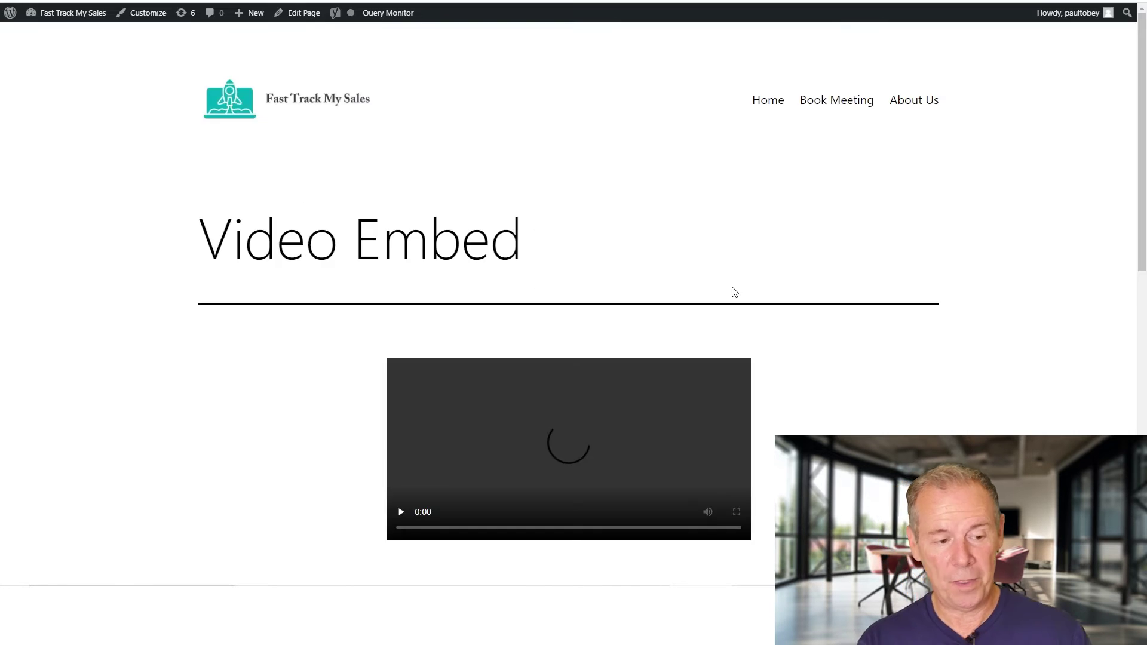
pyautogui.scroll(-4, 734, 292)
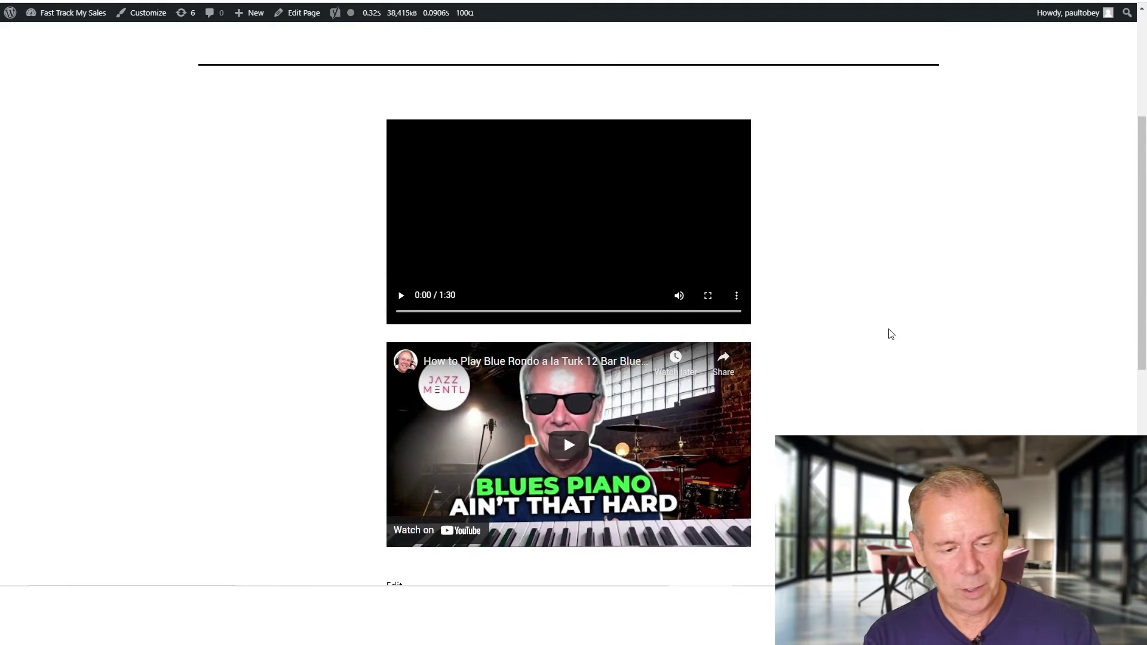
pyautogui.scroll(-2, 890, 333)
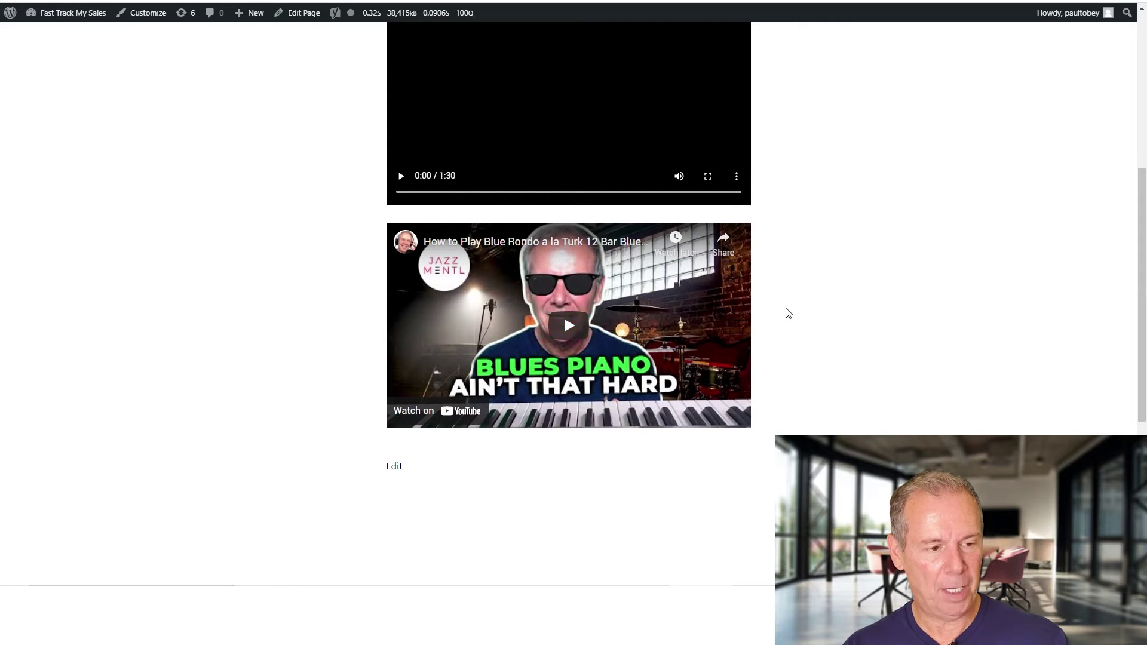
pyautogui.scroll(1, 787, 313)
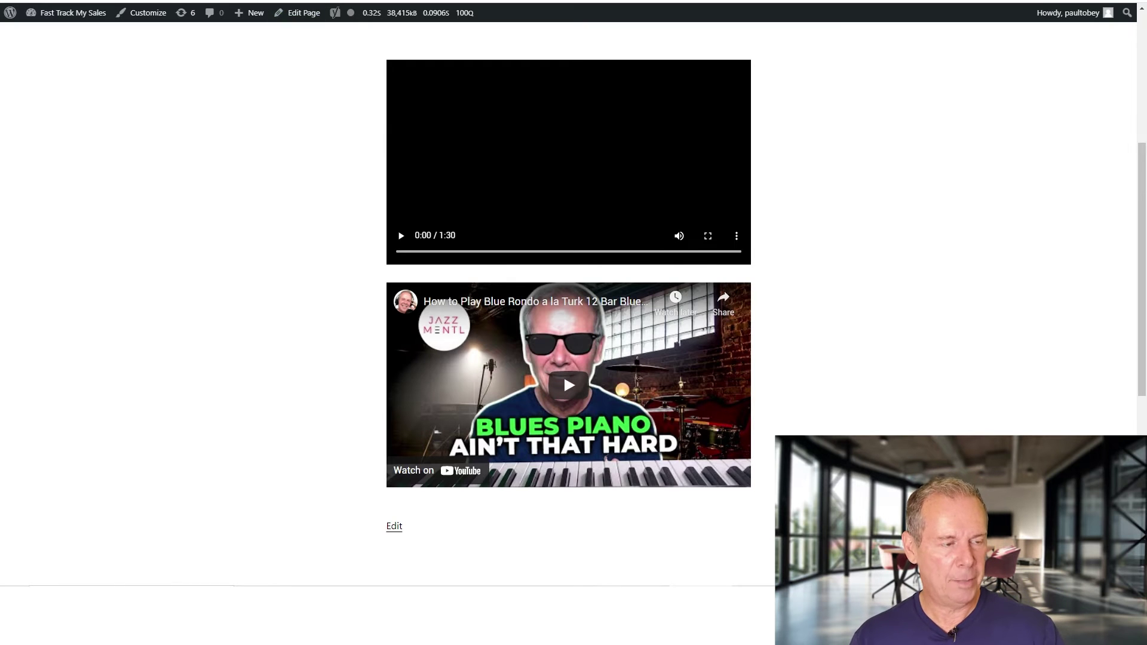
pyautogui.hotkey('ctrl', 'shift', 'Tab')
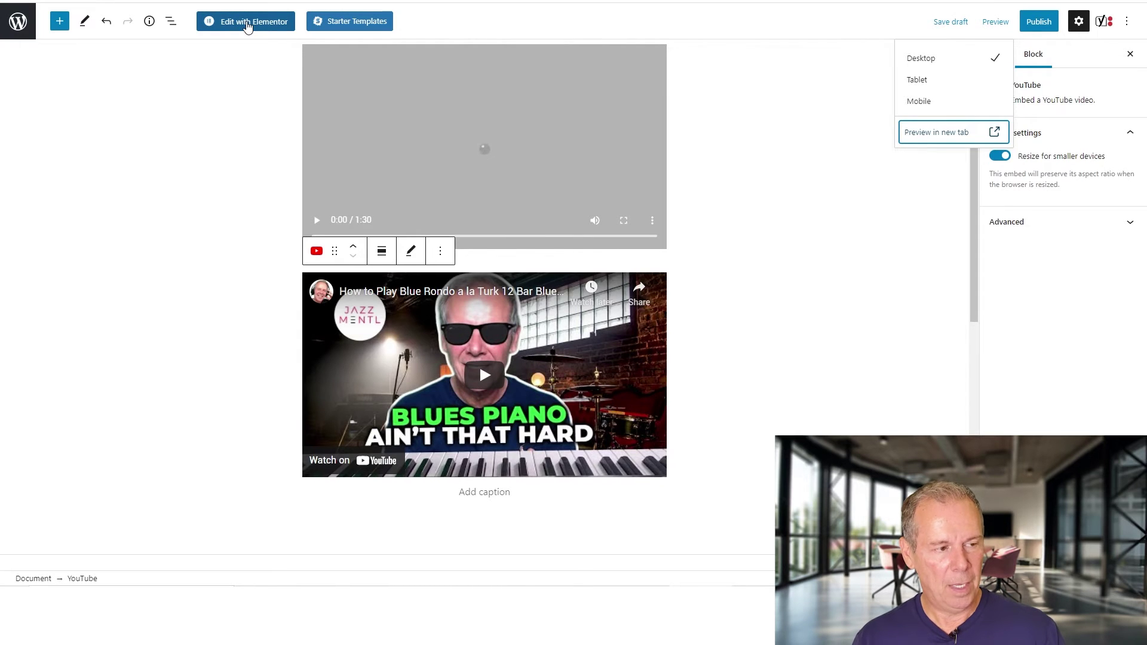
# Step: Leave this page's editor and create another new page titled "Elementor Video Page"
pyautogui.click(18, 24)
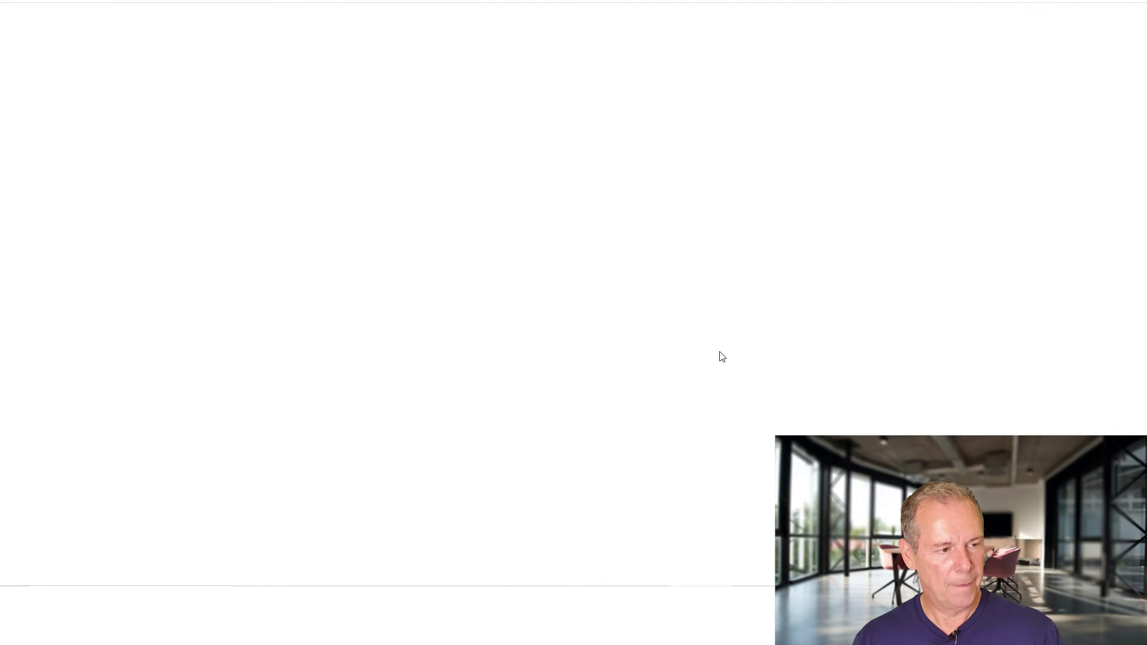
pyautogui.click(305, 128)
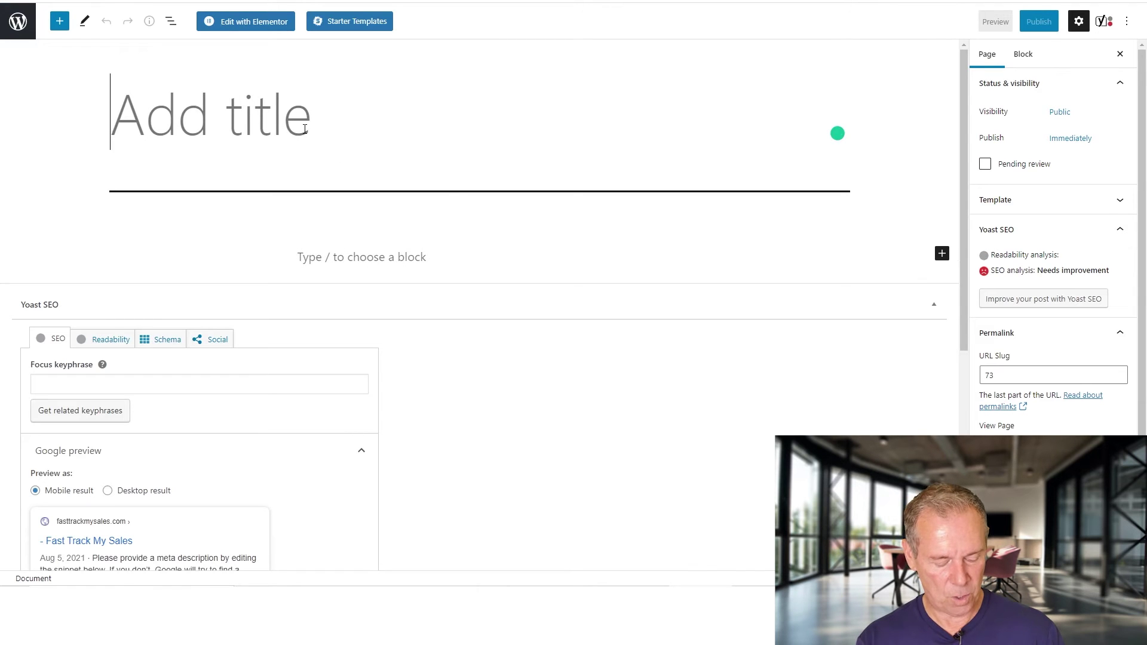
pyautogui.write('Elemen')
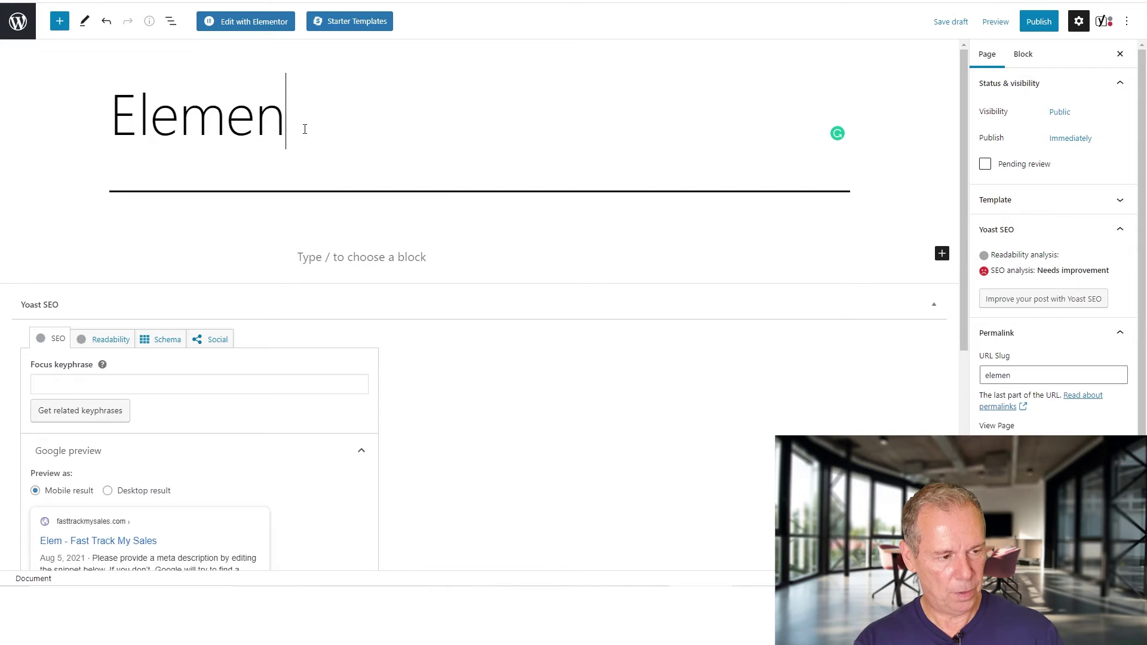
pyautogui.write('tor Video Page')
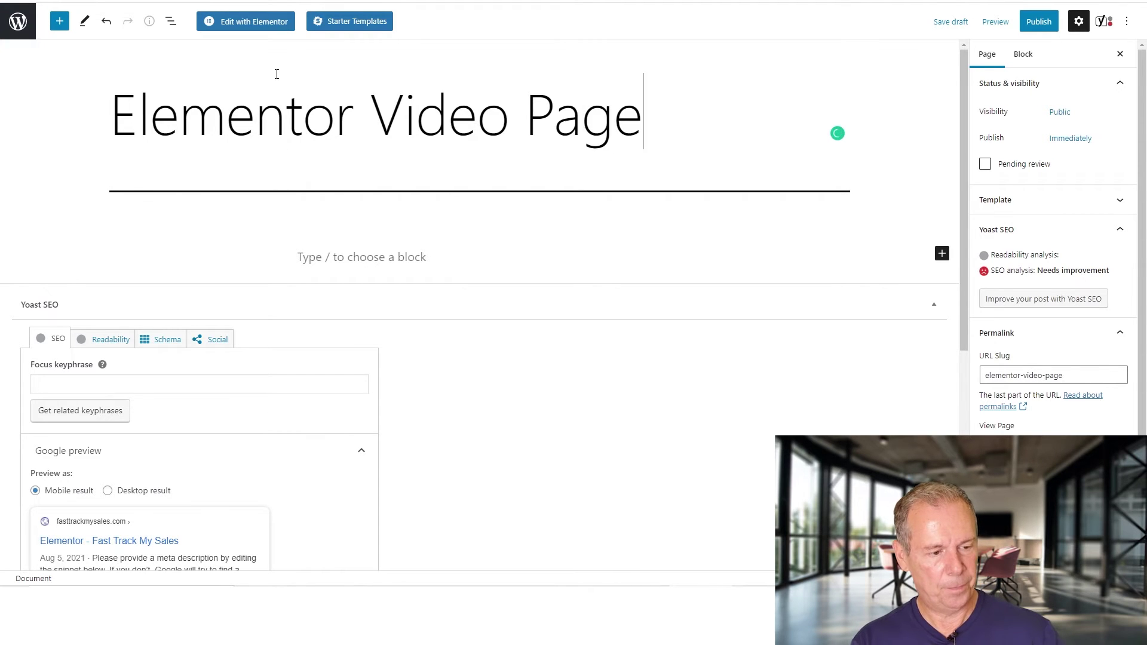
# Step: Open the new page in Elementor and set its page layout to Elementor Full Width
pyautogui.click(529, 259)
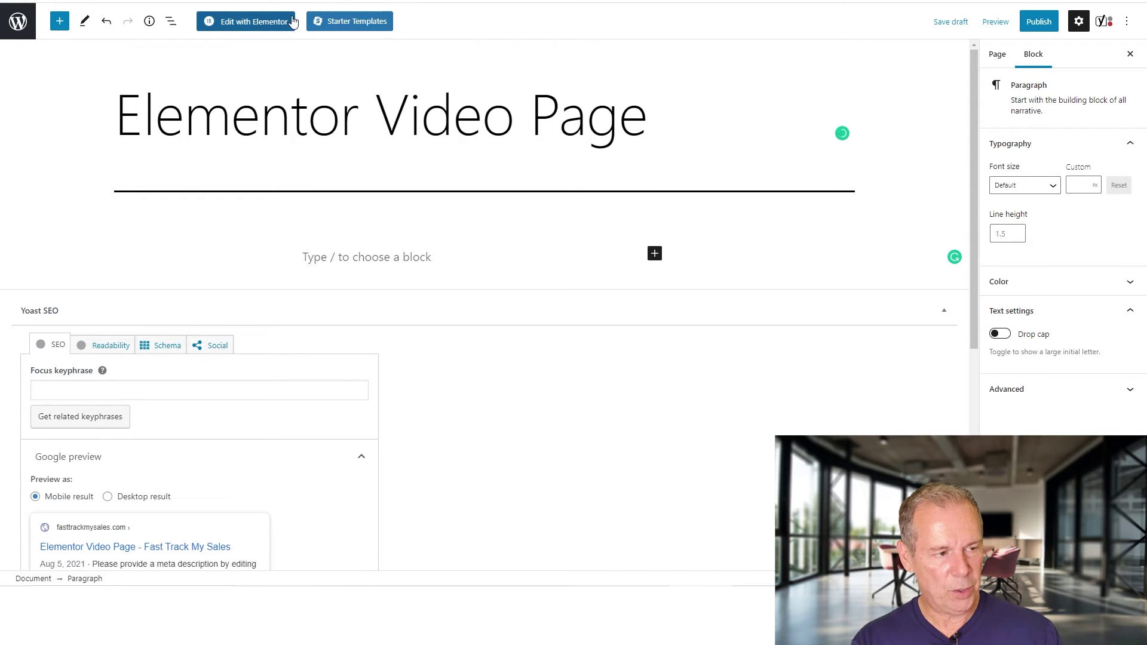
pyautogui.click(256, 24)
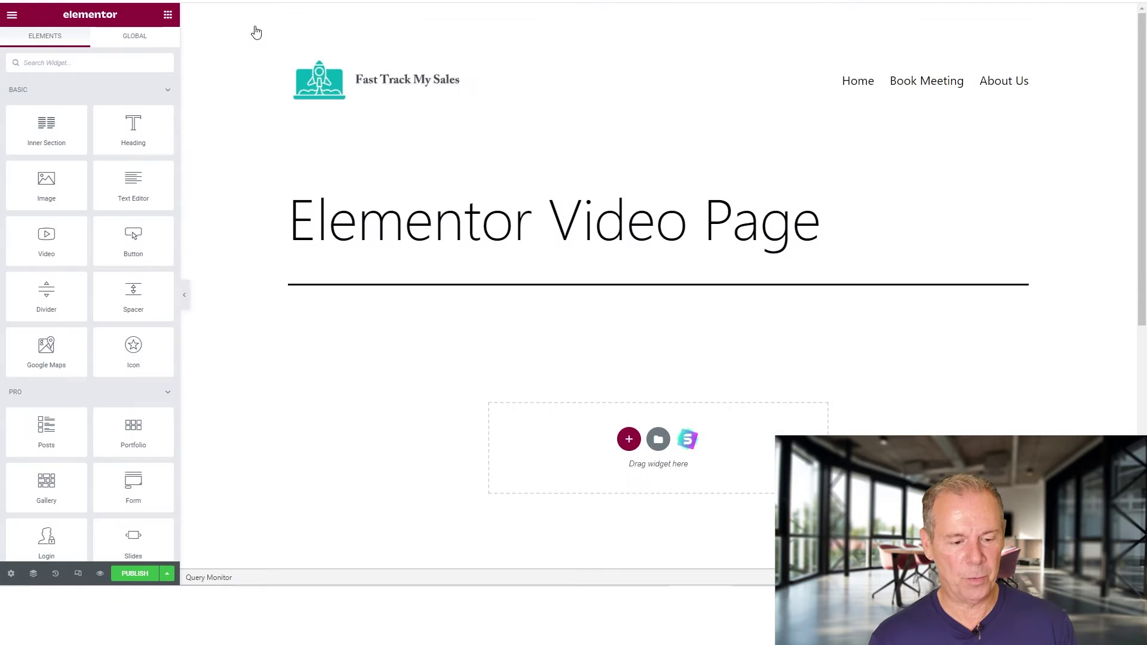
pyautogui.click(11, 574)
pyautogui.click(103, 304)
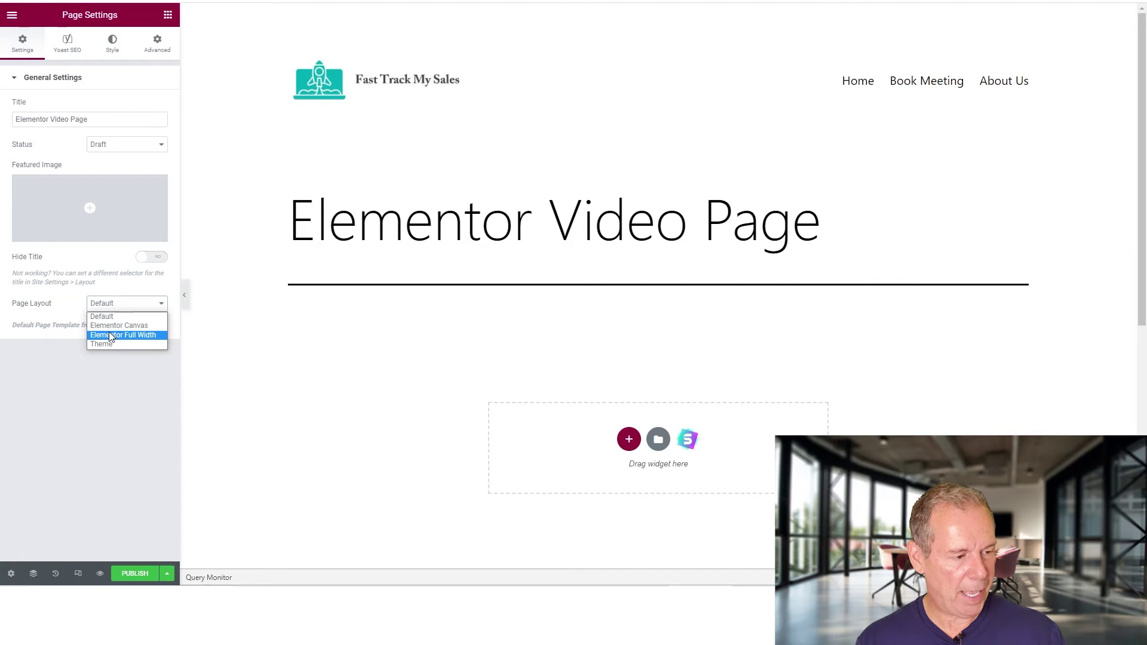
pyautogui.click(110, 336)
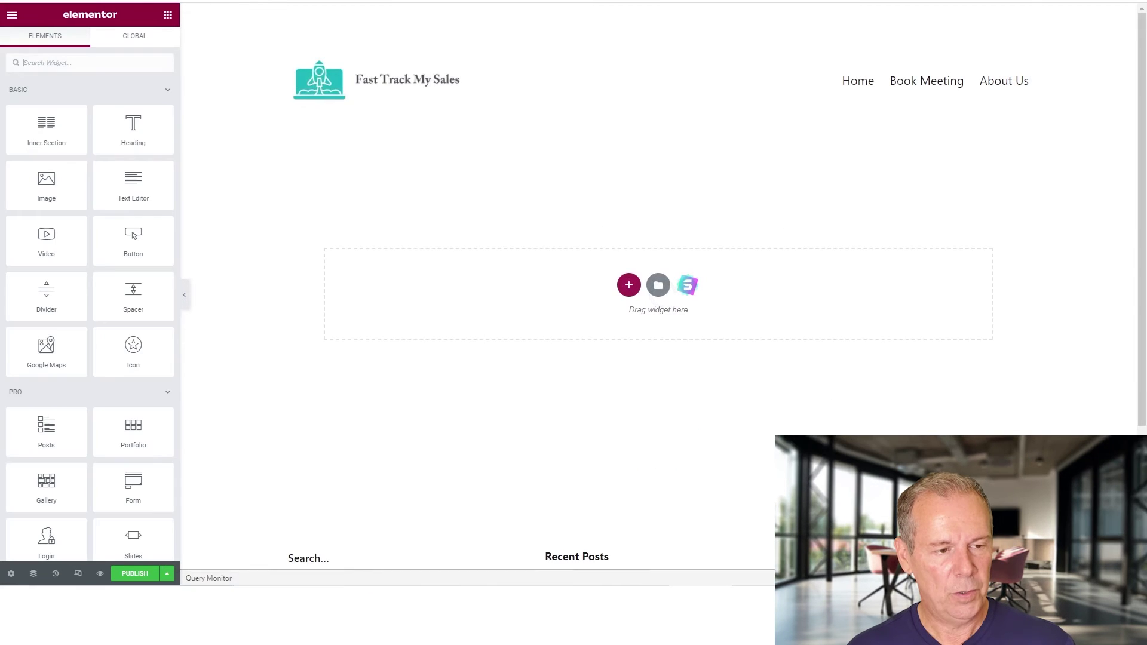
# Step: Add a single-column section to the page and place a Video widget inside it
pyautogui.scroll(-3, 731, 347)
pyautogui.scroll(3, 687, 331)
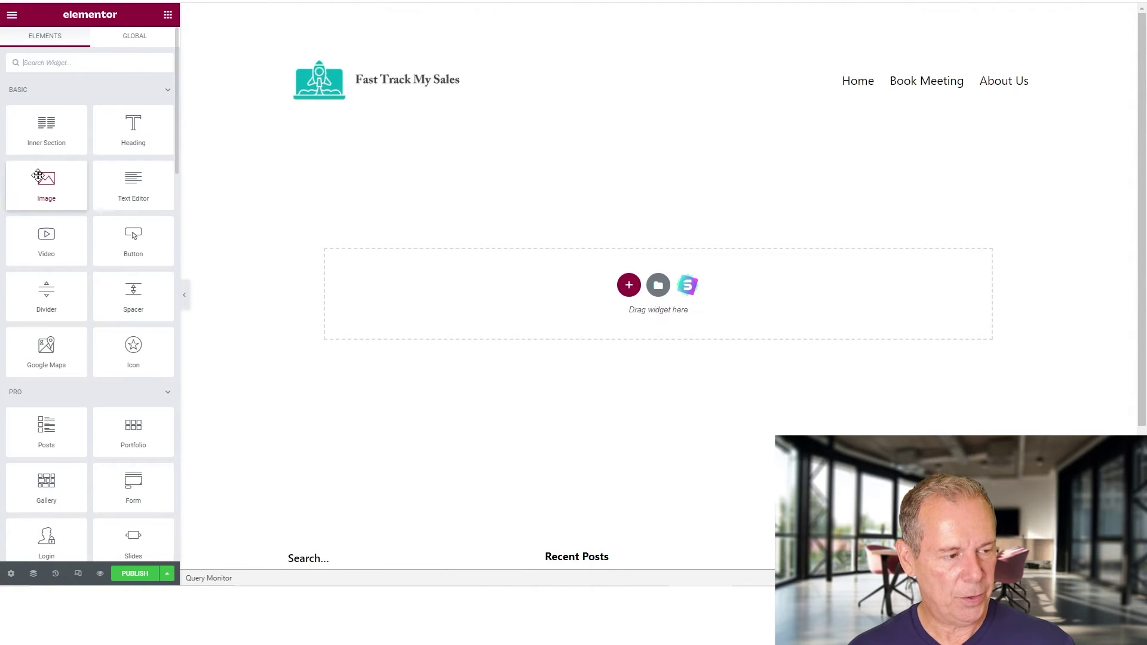
pyautogui.click(629, 287)
pyautogui.click(497, 320)
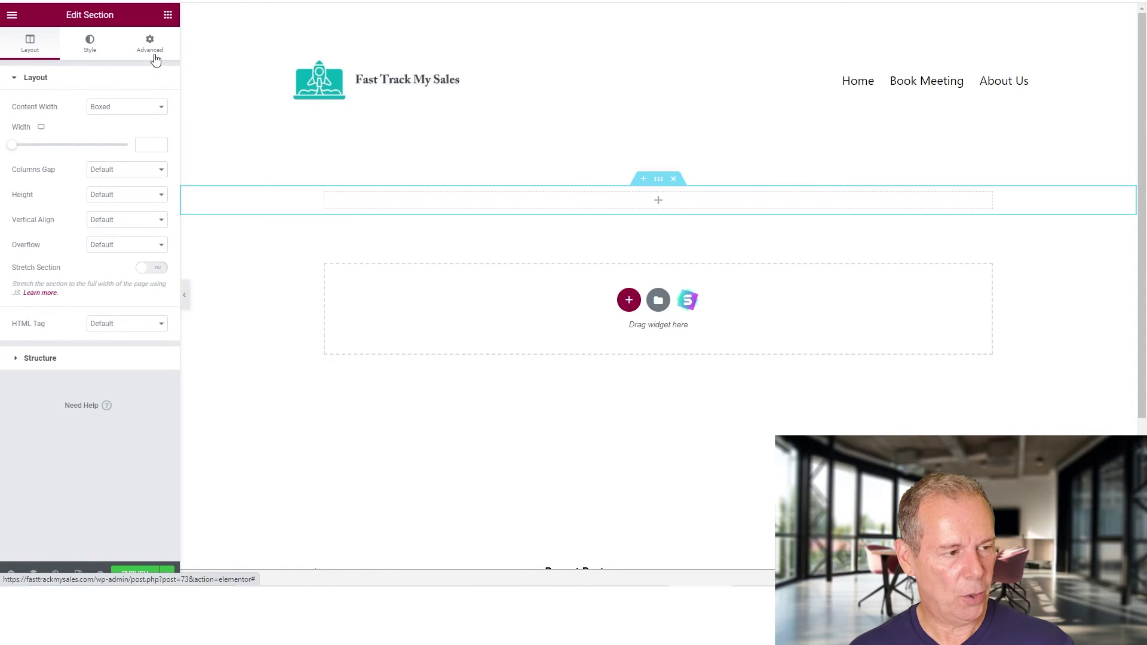
pyautogui.click(168, 15)
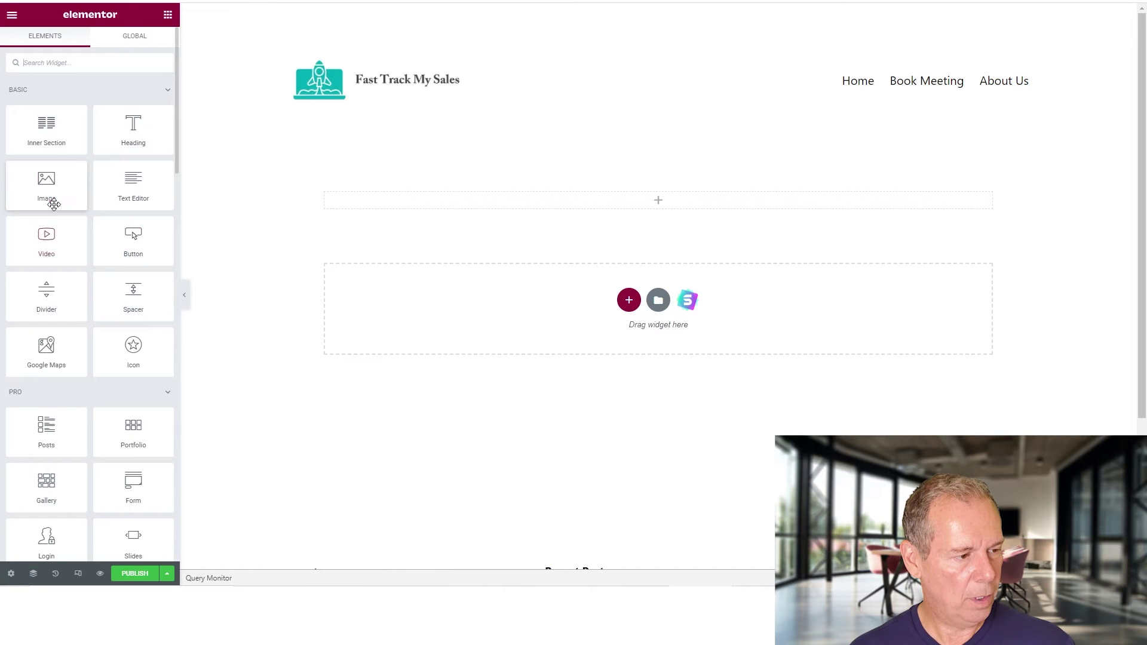
pyautogui.moveTo(51, 240); pyautogui.dragTo(660, 206)
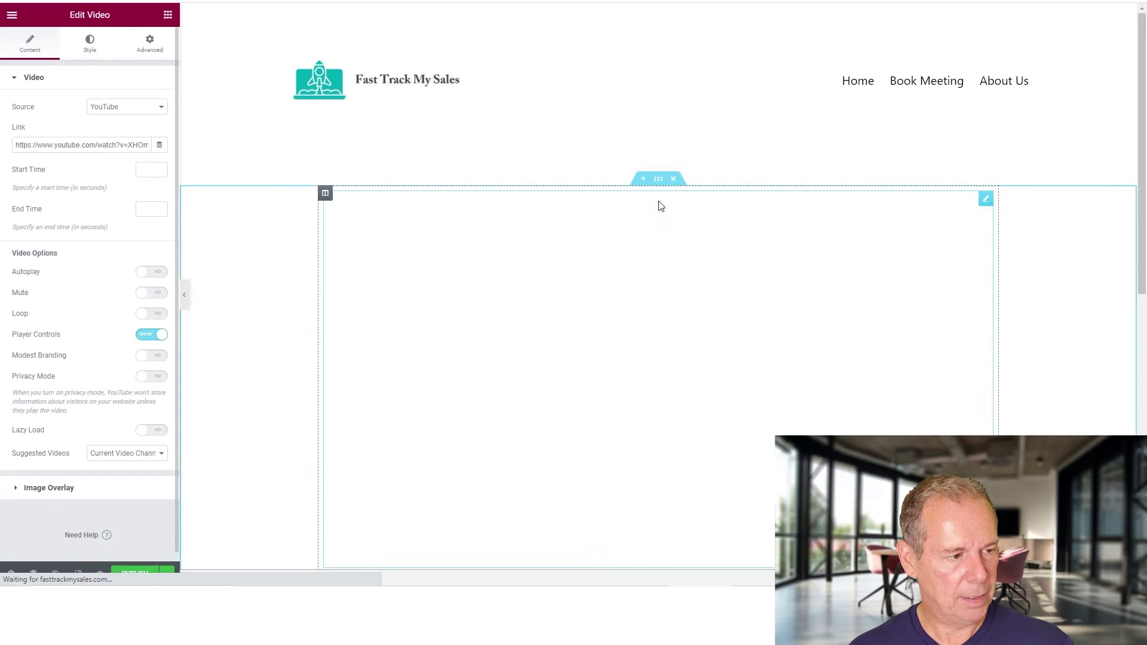
pyautogui.click(156, 109)
pyautogui.click(140, 149)
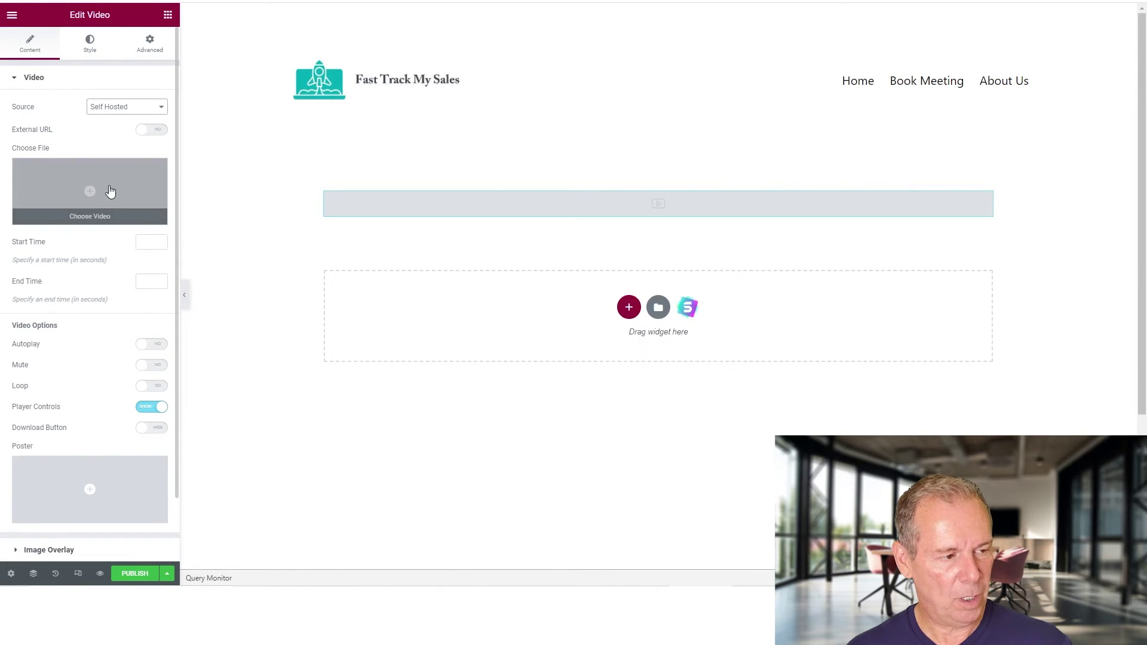
pyautogui.click(110, 191)
pyautogui.click(200, 171)
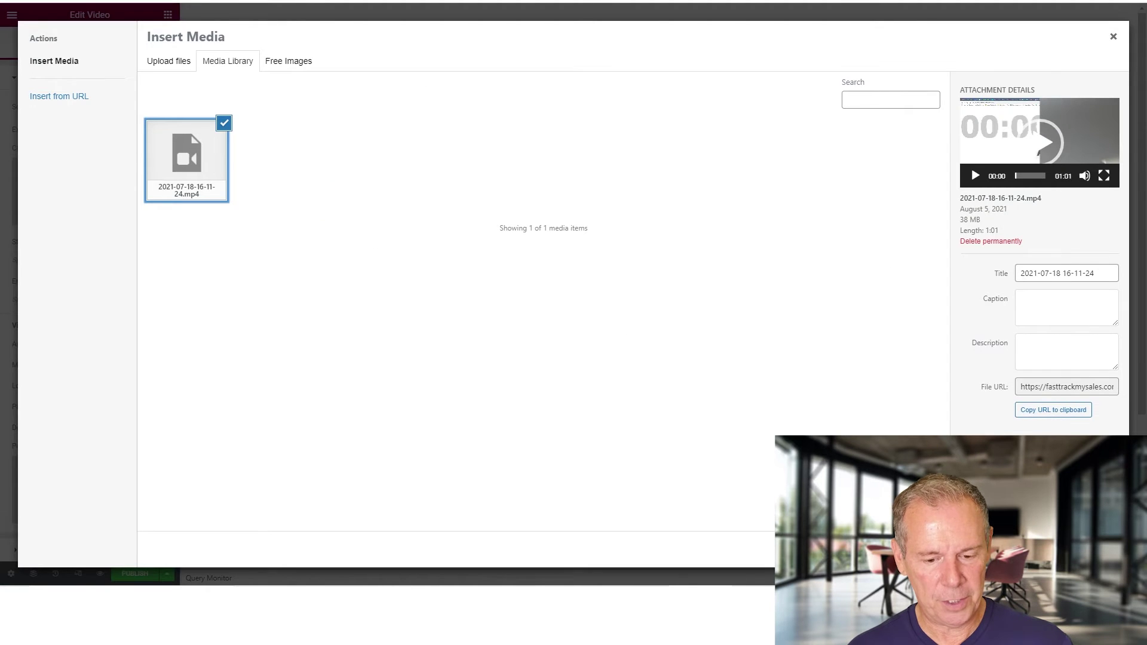
pyautogui.click(1090, 550)
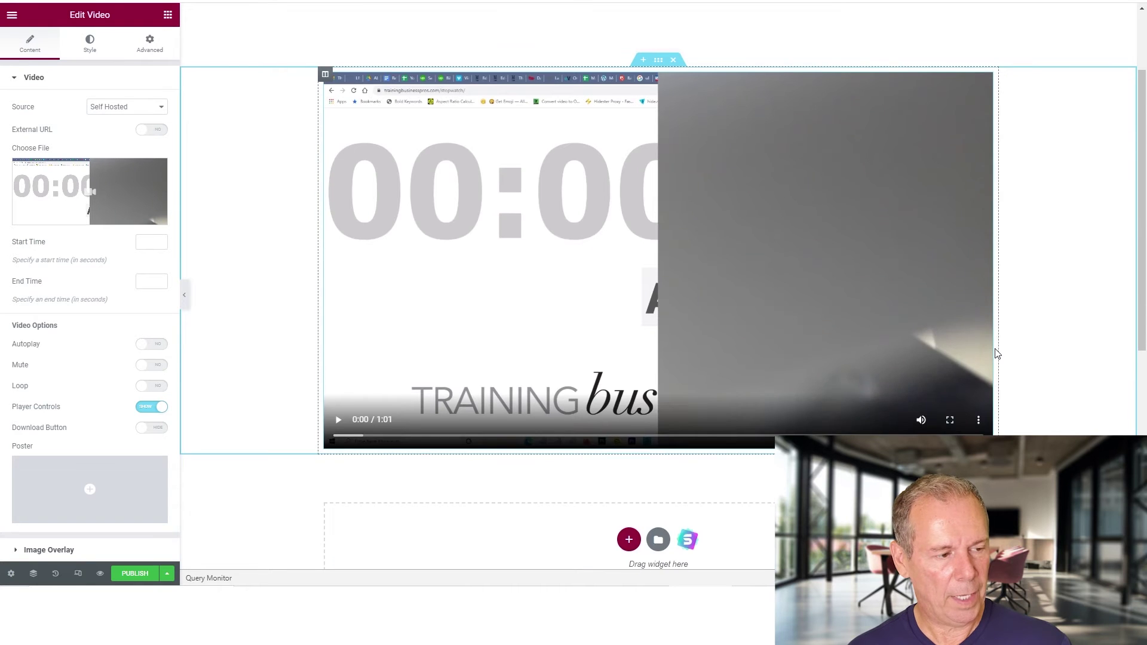
pyautogui.scroll(1, 995, 353)
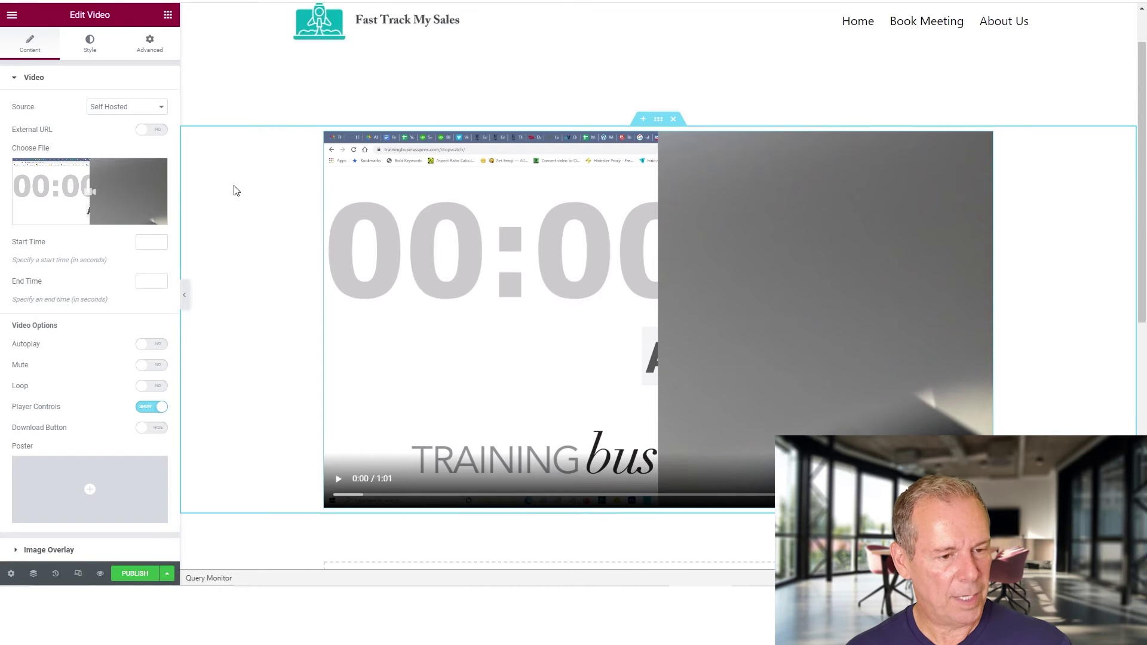
pyautogui.click(155, 108)
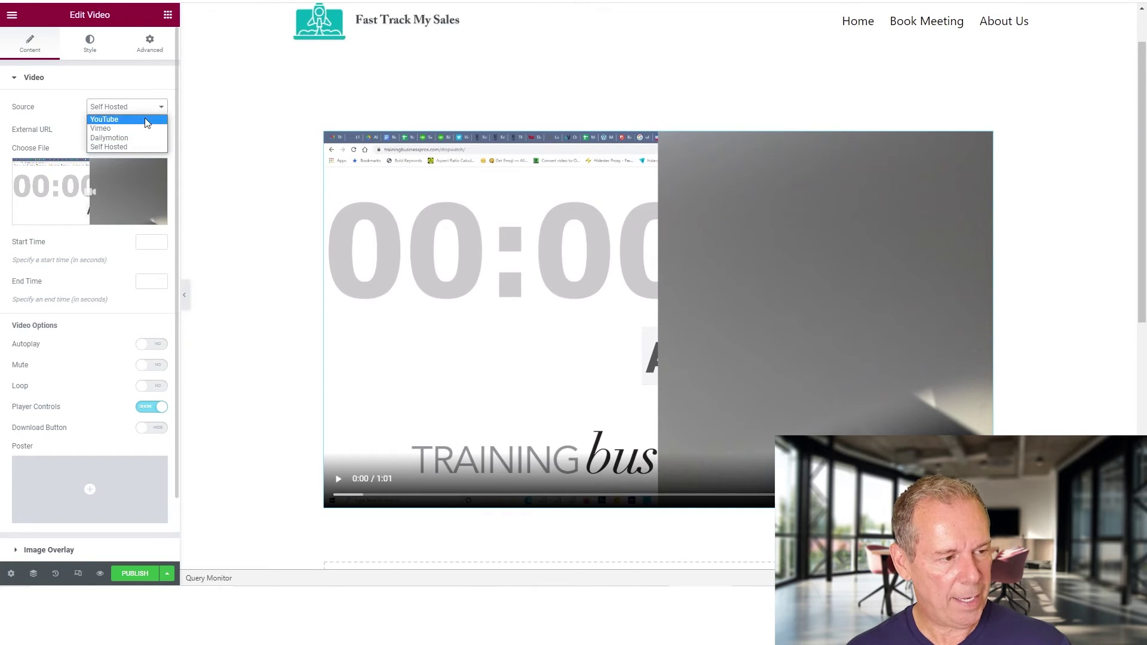
pyautogui.click(146, 121)
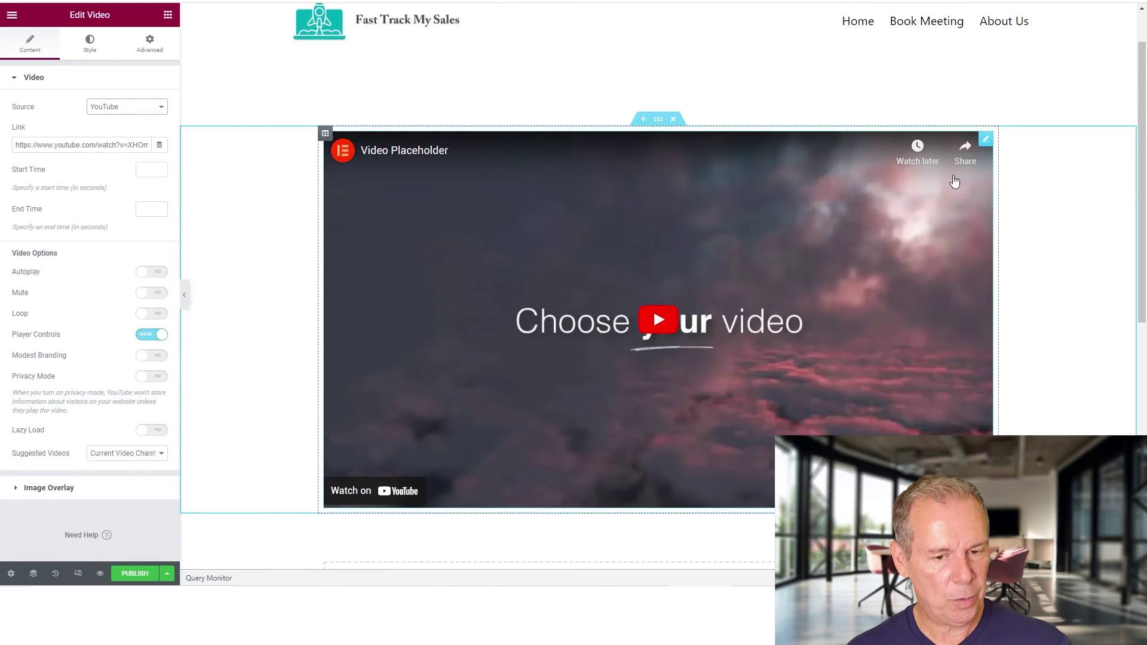
pyautogui.tripleClick(88, 146)
pyautogui.write('https://youtu.be/d_zKed4brKg')
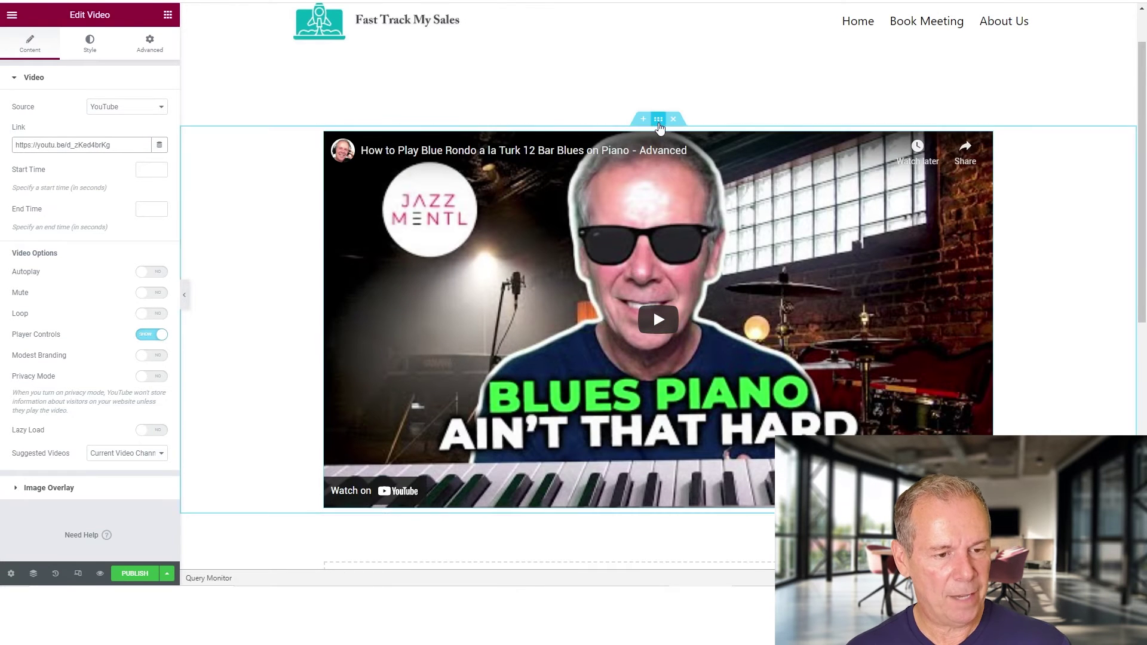
# Step: Reduce the boxed content width of the video's section to 783
pyautogui.click(658, 120)
pyautogui.moveTo(15, 151); pyautogui.dragTo(41, 148)
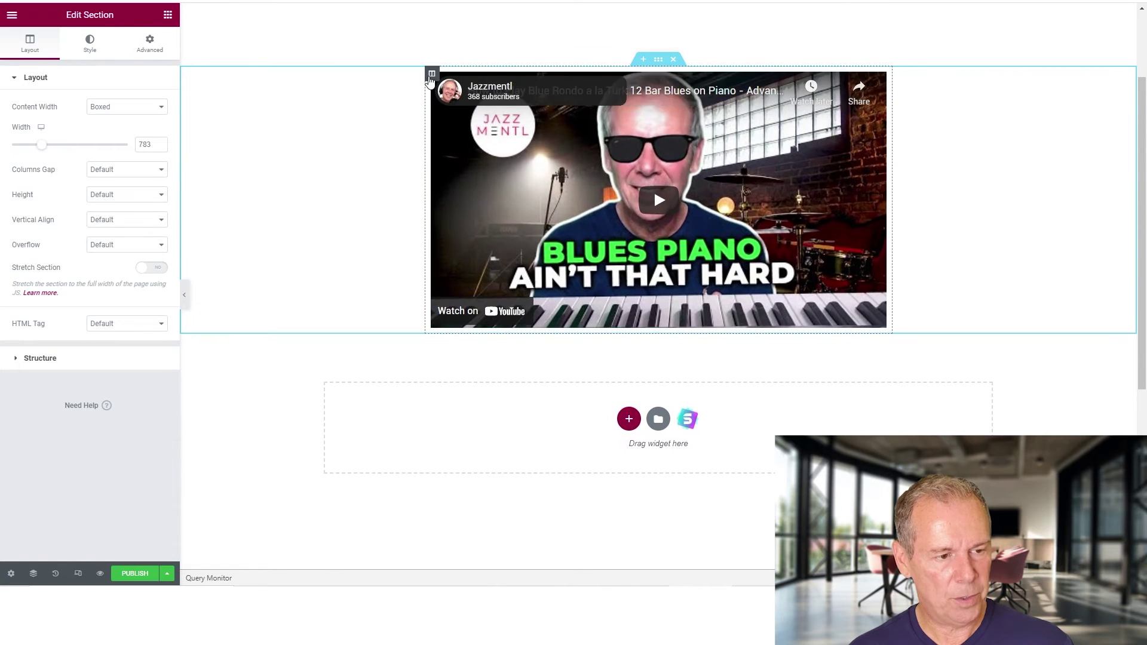
# Step: Add a new column beside the video and place a Heading widget in it
pyautogui.rightClick(430, 76)
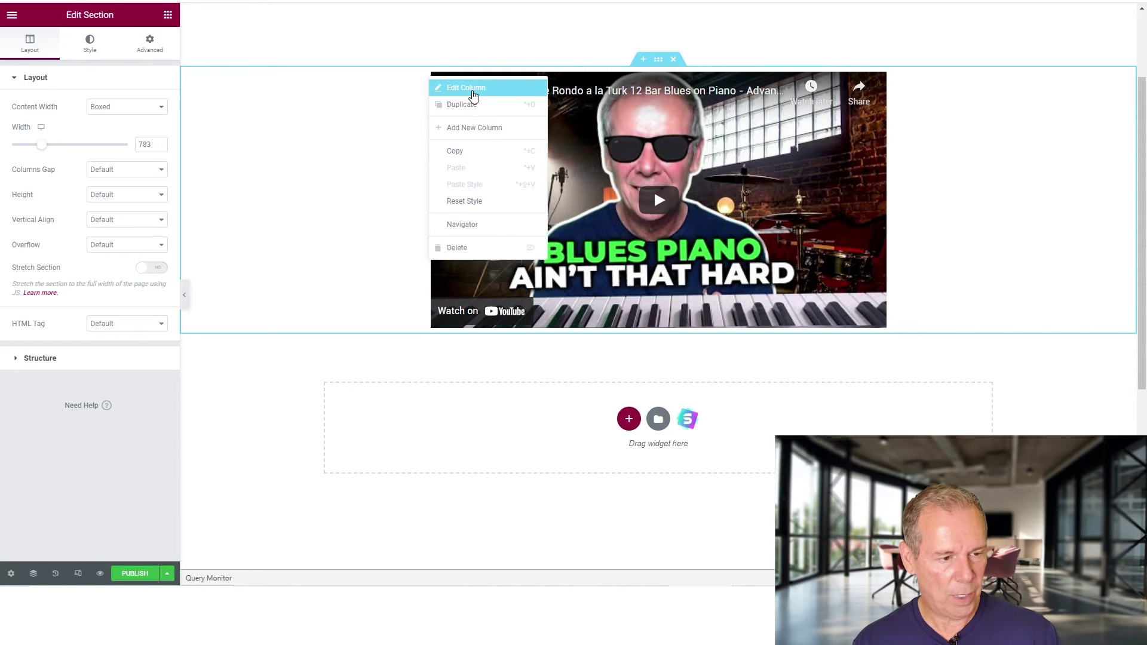
pyautogui.click(483, 128)
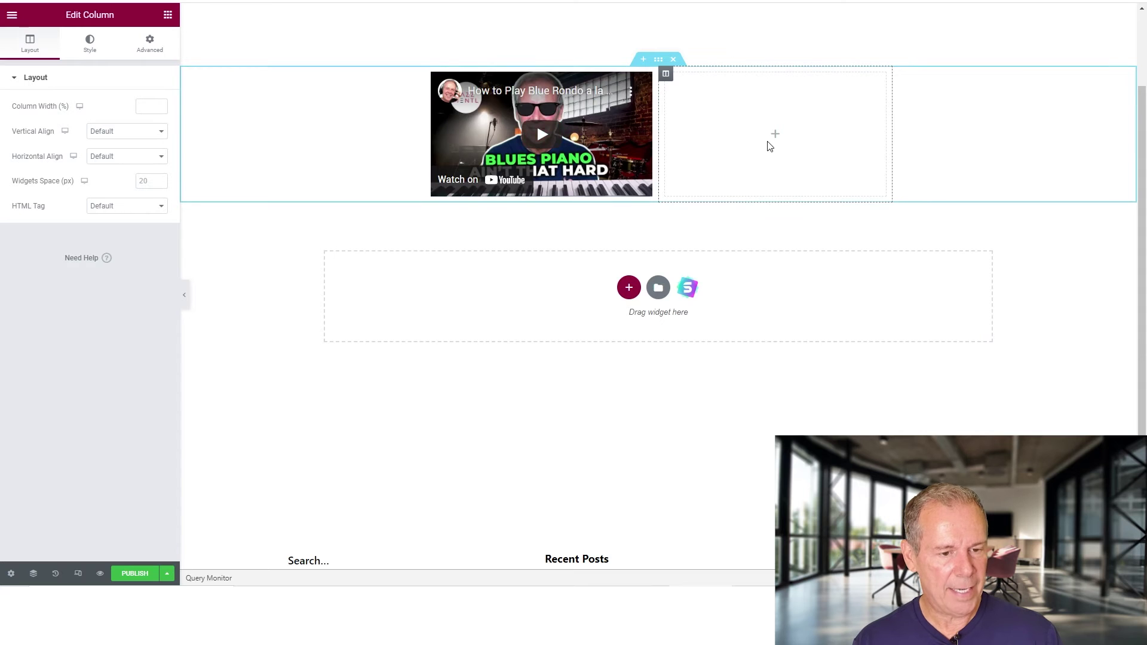
pyautogui.click(168, 15)
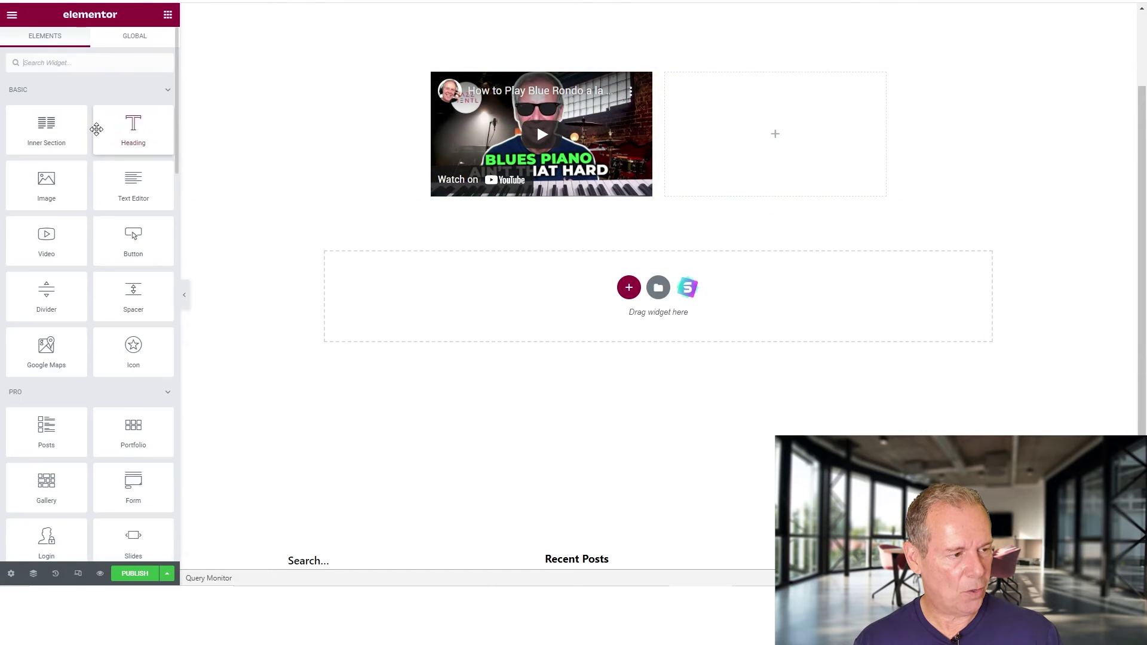
pyautogui.moveTo(147, 131); pyautogui.dragTo(808, 153)
# Step: Replace the placeholder heading text with "Video Description"
pyautogui.click(95, 143)
pyautogui.rightClick(94, 143)
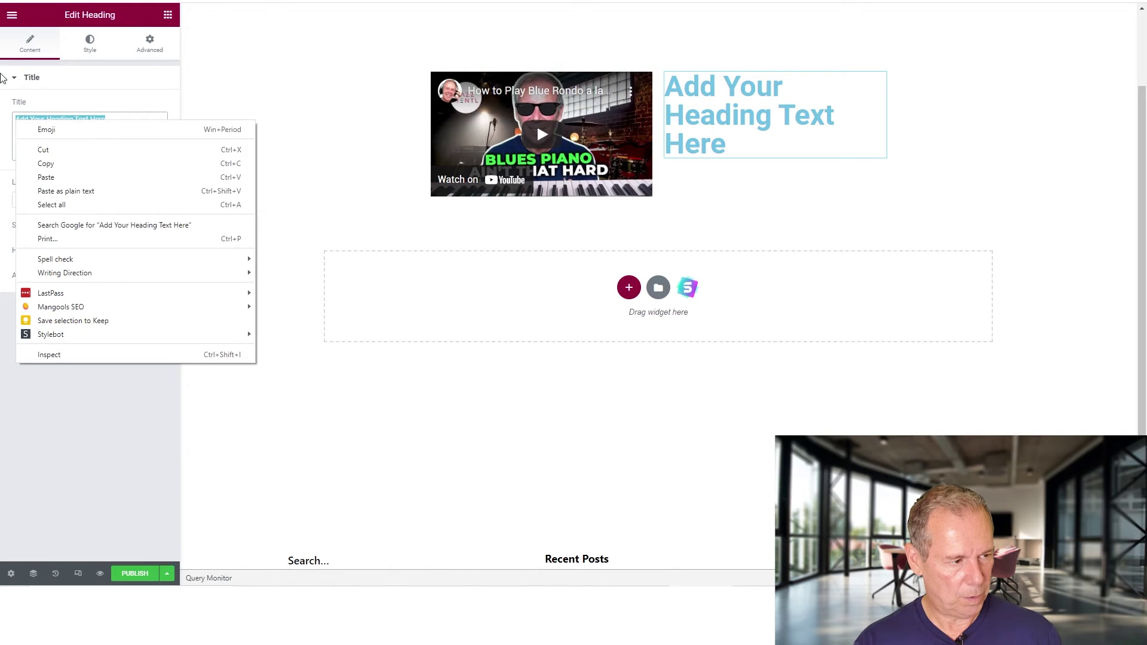
pyautogui.click(123, 86)
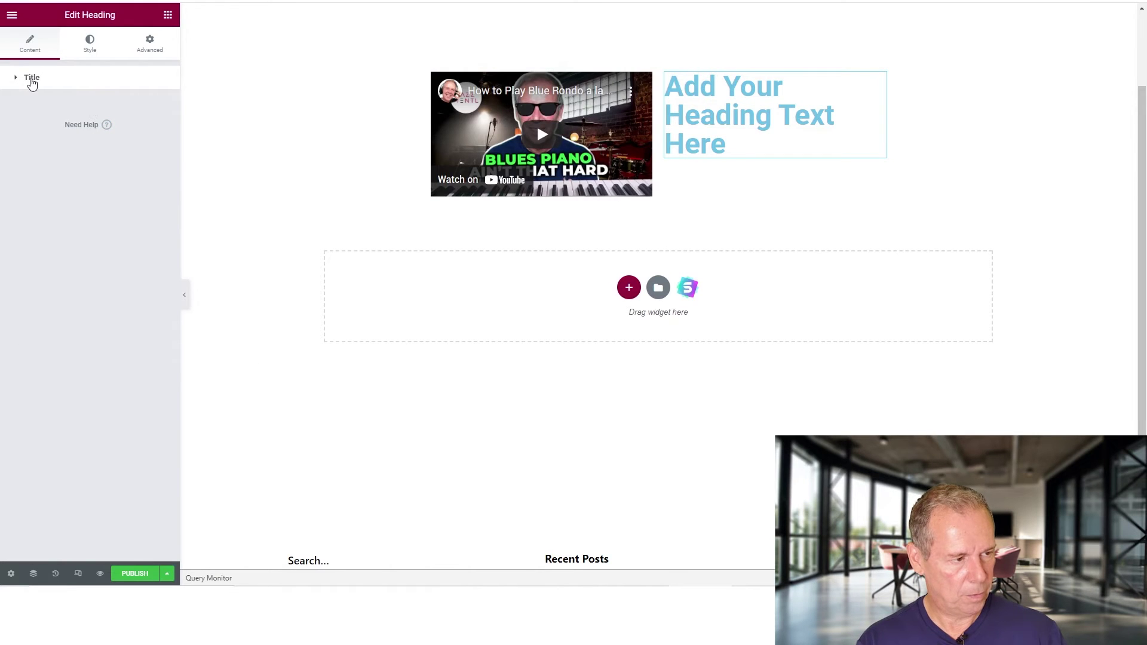
pyautogui.click(32, 80)
pyautogui.tripleClick(74, 122)
pyautogui.write('Video Descript')
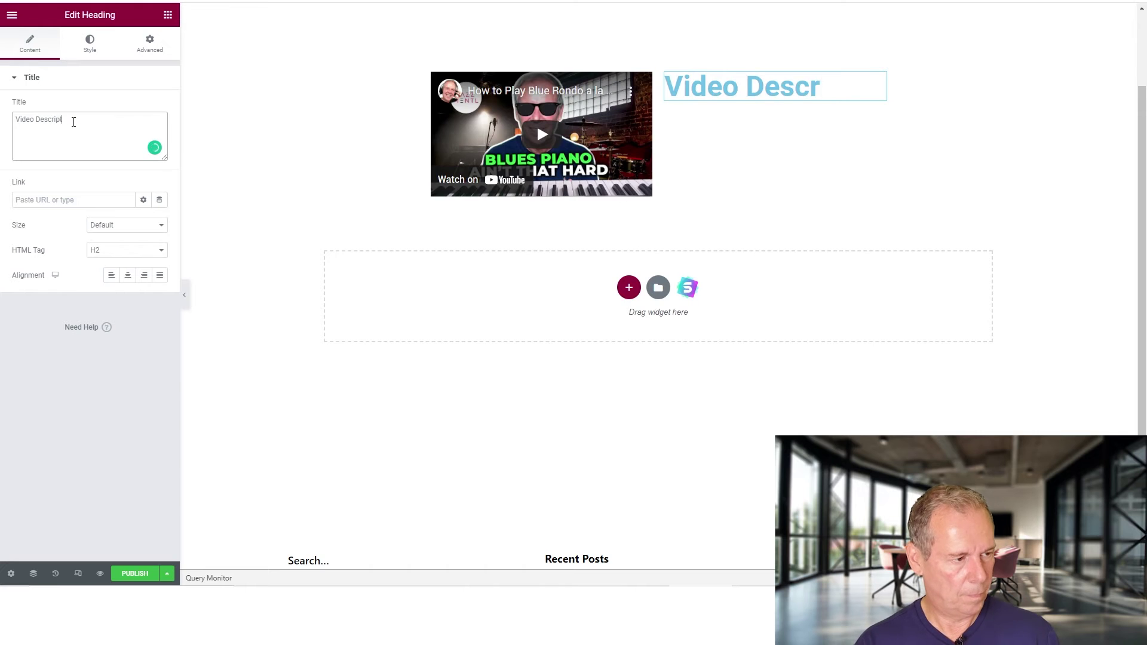
pyautogui.write('ion')
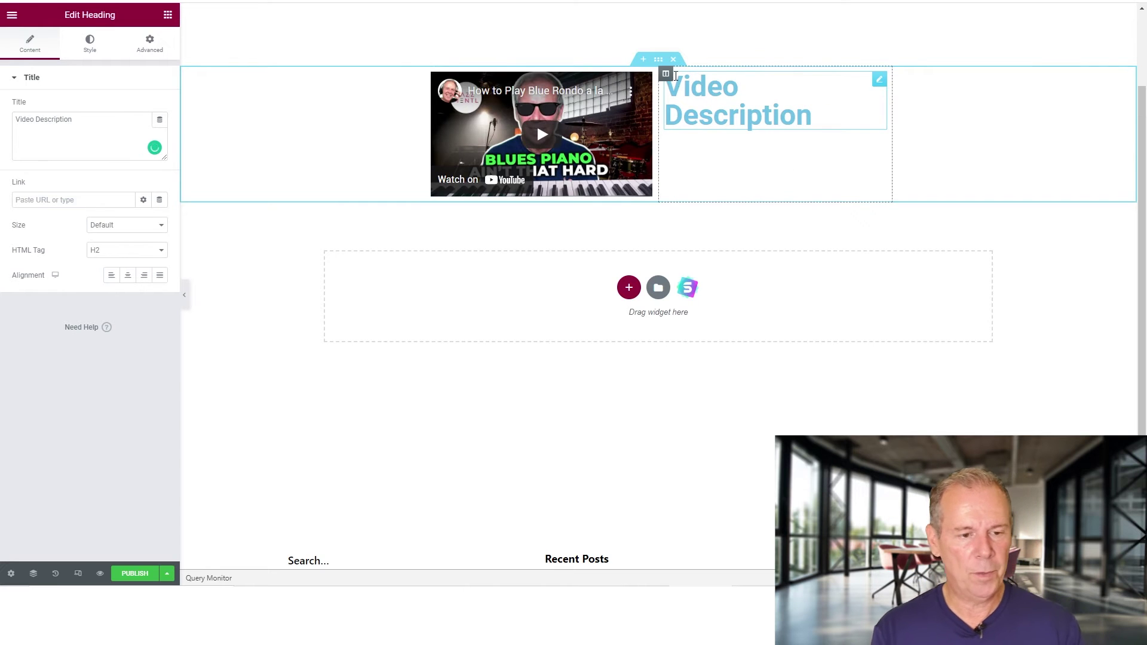
# Step: Swap the two columns so the heading comes before the video
pyautogui.moveTo(665, 73); pyautogui.dragTo(754, 116)
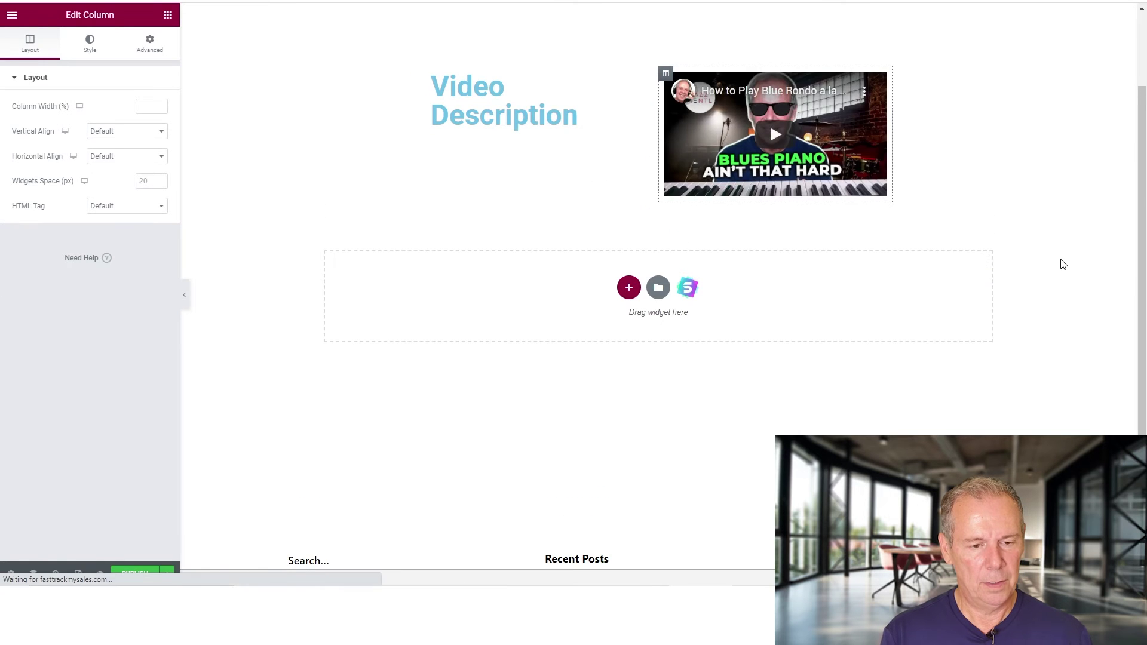
pyautogui.scroll(2, 1063, 264)
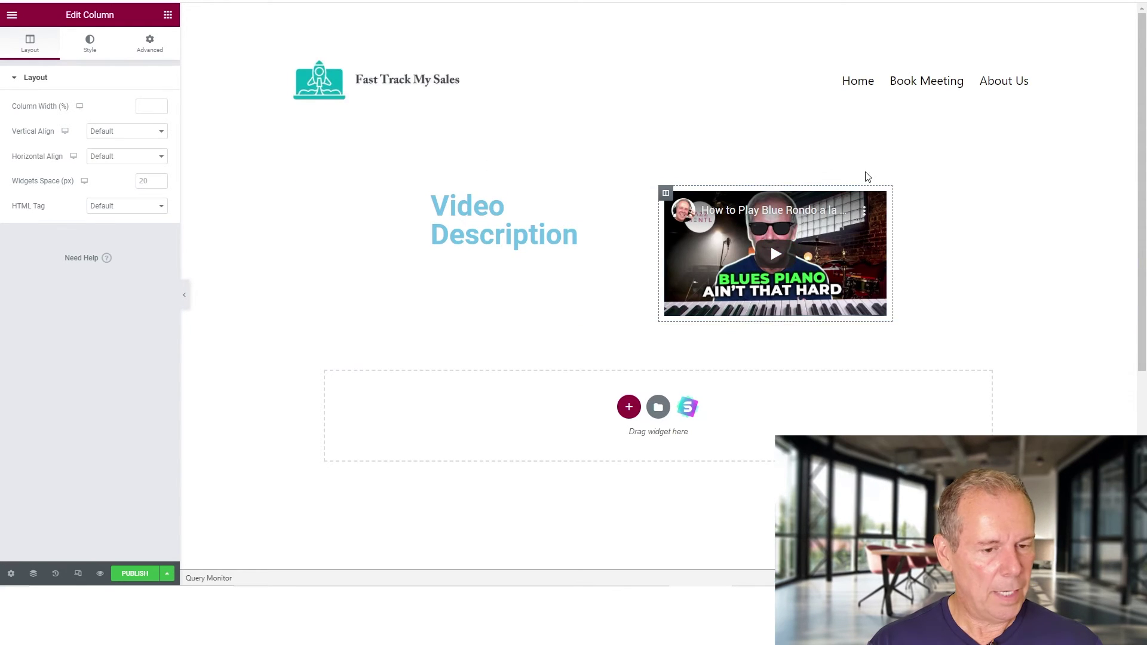
# Step: Open the video widget's settings, review the available video sources and options, and leave them
pyautogui.click(882, 202)
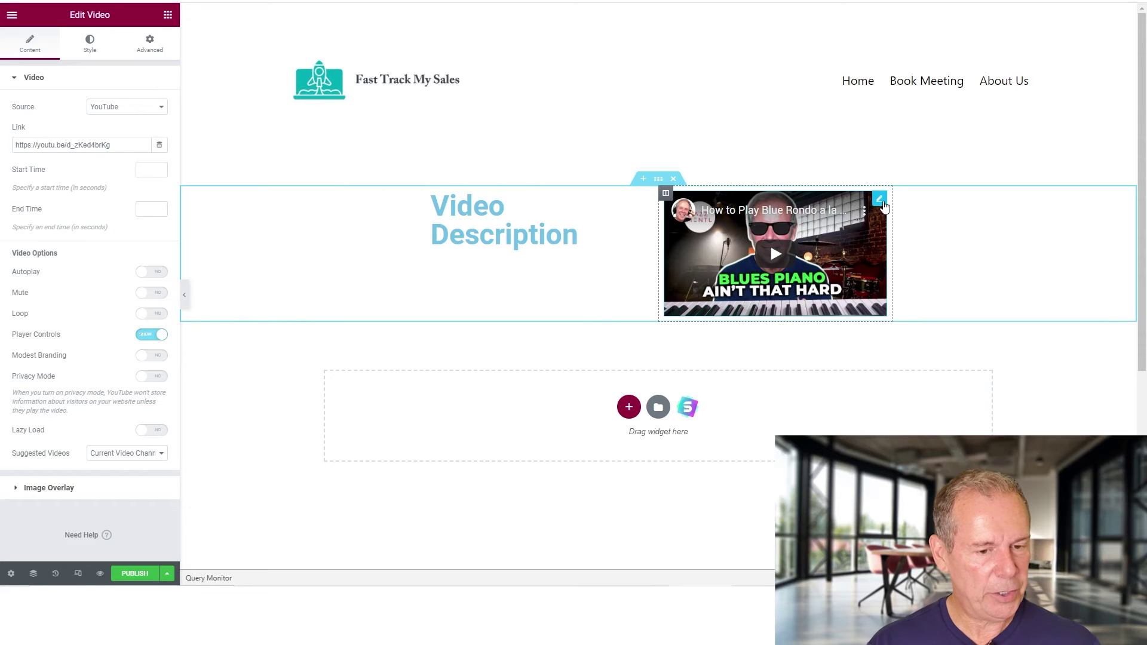
pyautogui.click(136, 116)
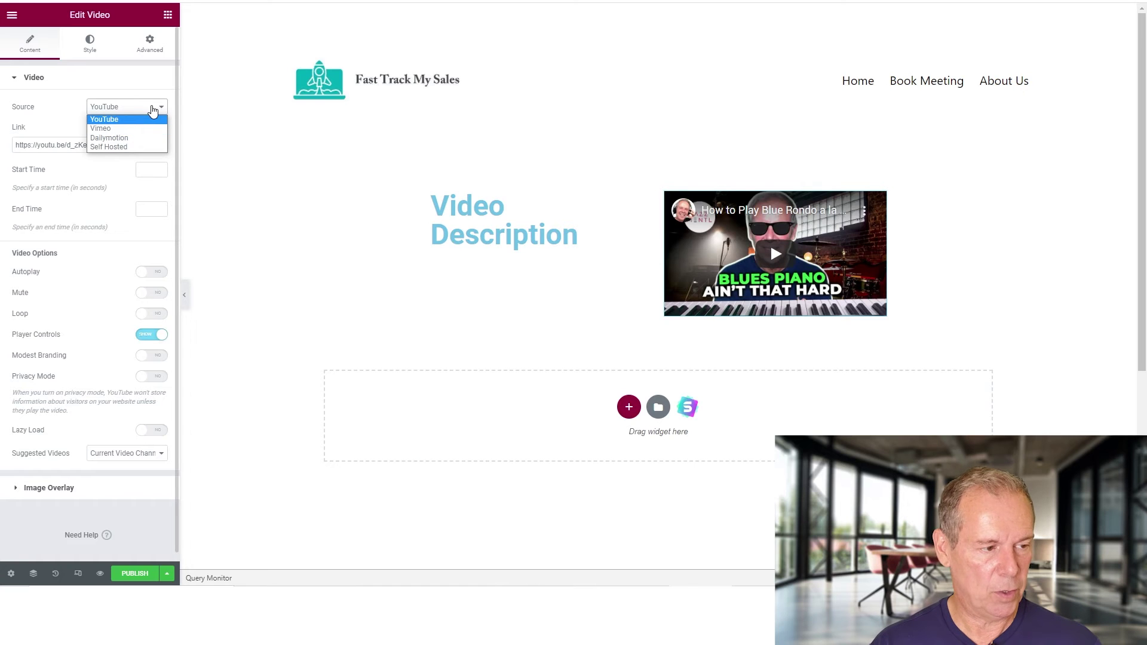
pyautogui.click(166, 80)
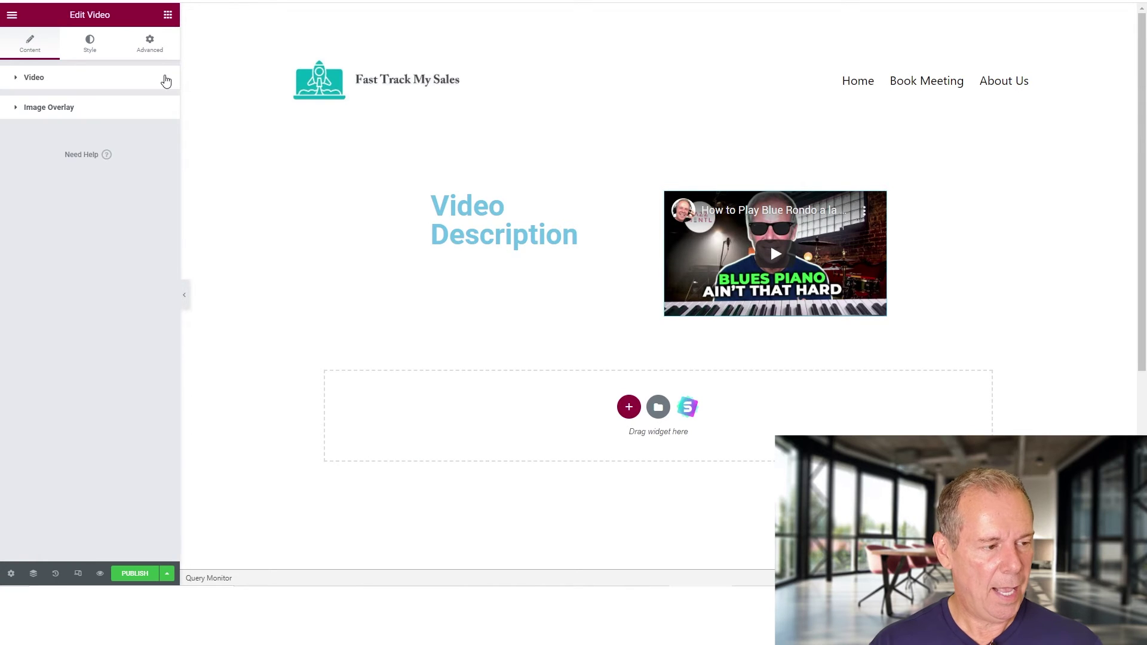
pyautogui.click(136, 88)
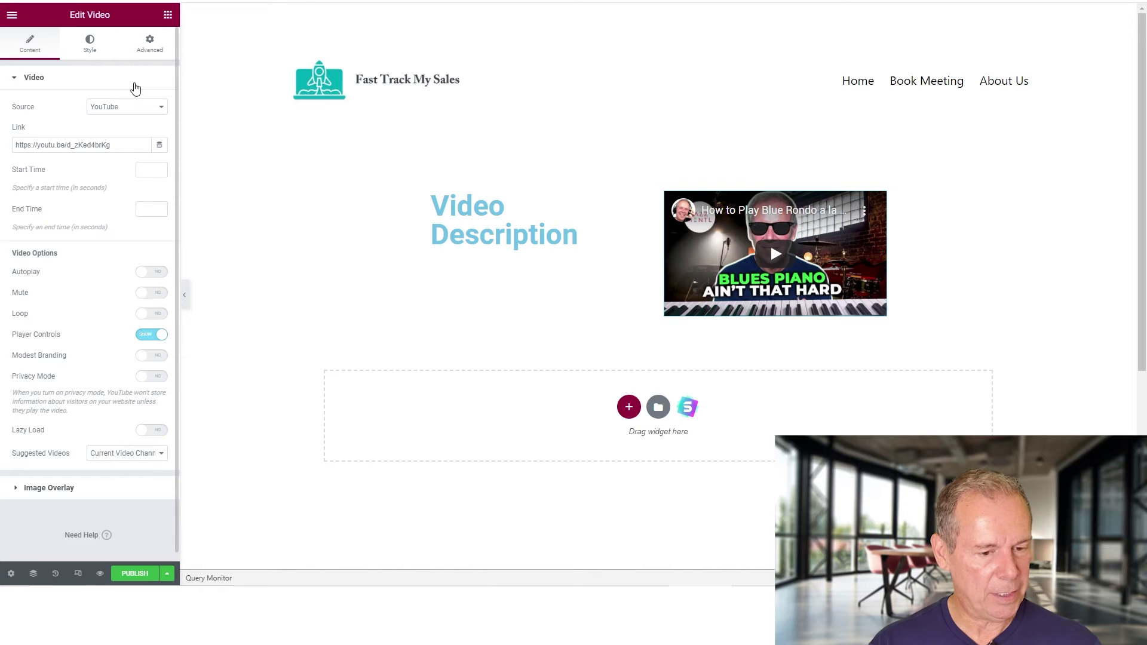
pyautogui.click(693, 158)
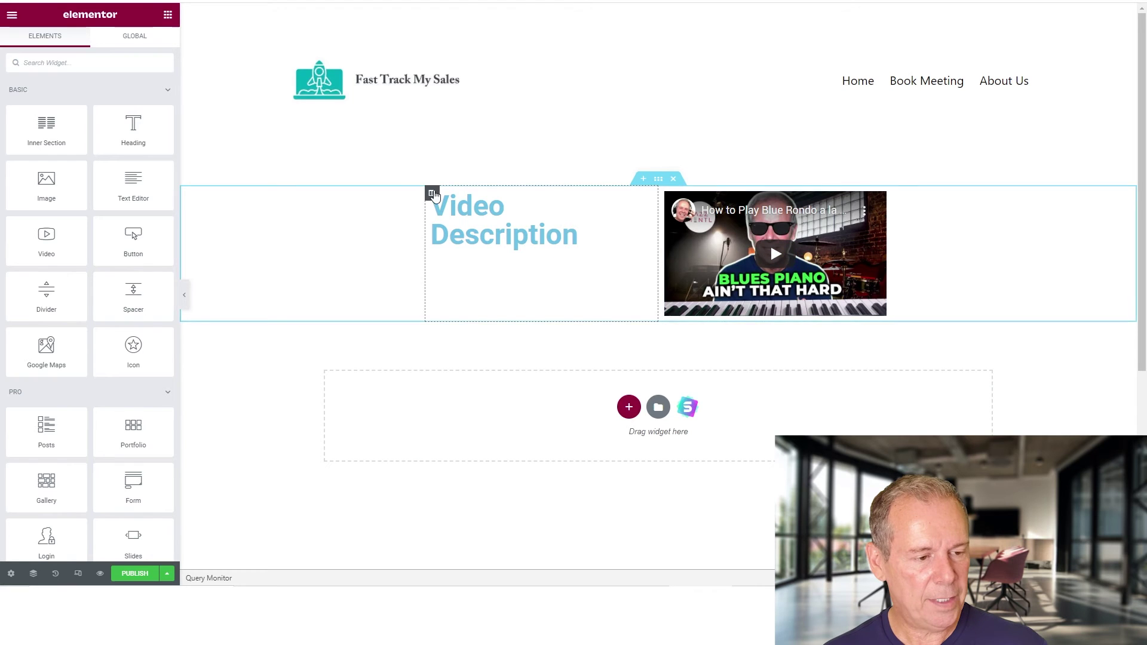
# Step: Delete the column containing the "Video Description" heading
pyautogui.rightClick(433, 192)
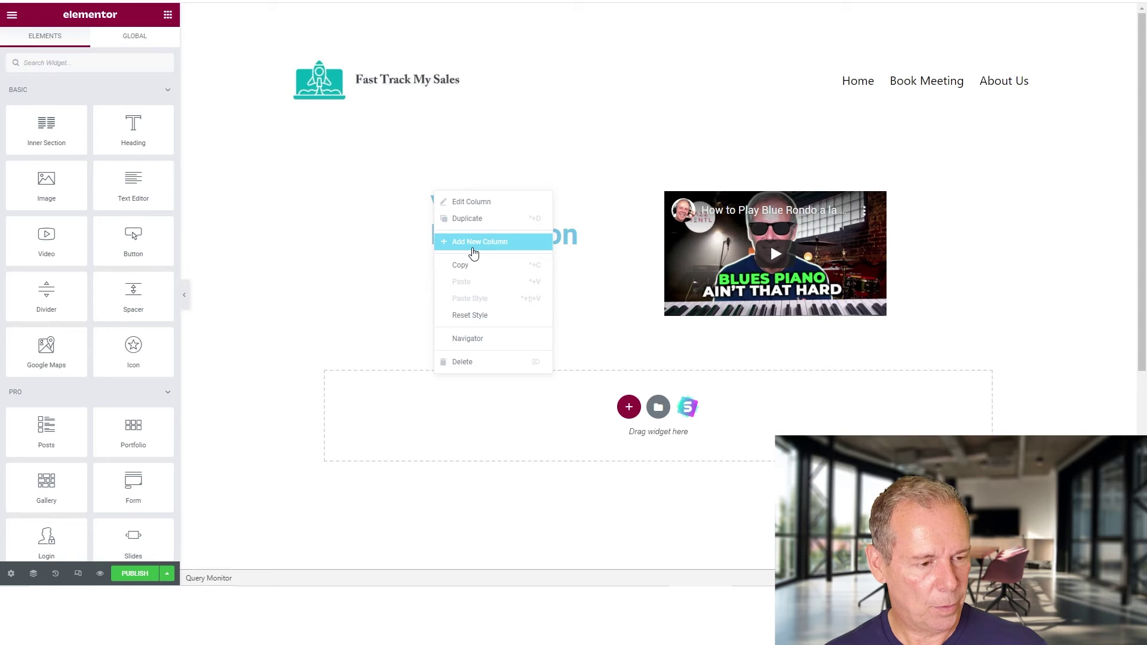
pyautogui.click(464, 362)
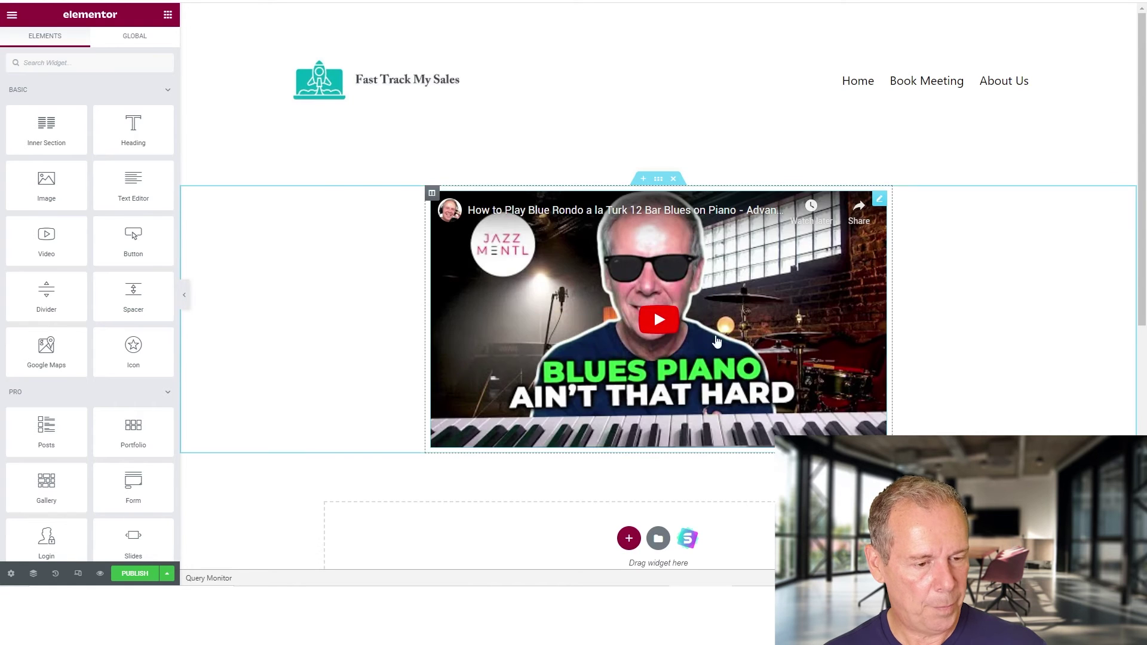
# Step: Open the live view of the page in a new tab to check the embedded YouTube video
pyautogui.click(13, 16)
pyautogui.rightClick(57, 263)
pyautogui.click(93, 272)
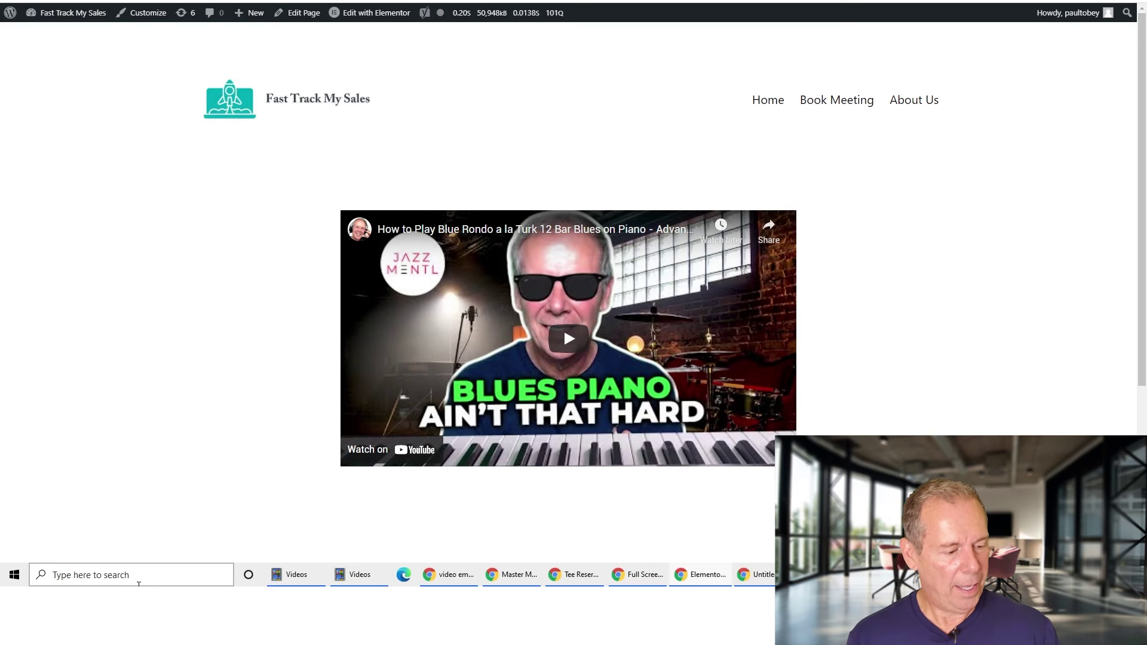
# Step: Search Windows for "snip" and open the Snipping Tool over the page with the embedded video
pyautogui.click(116, 578)
pyautogui.write('snip')
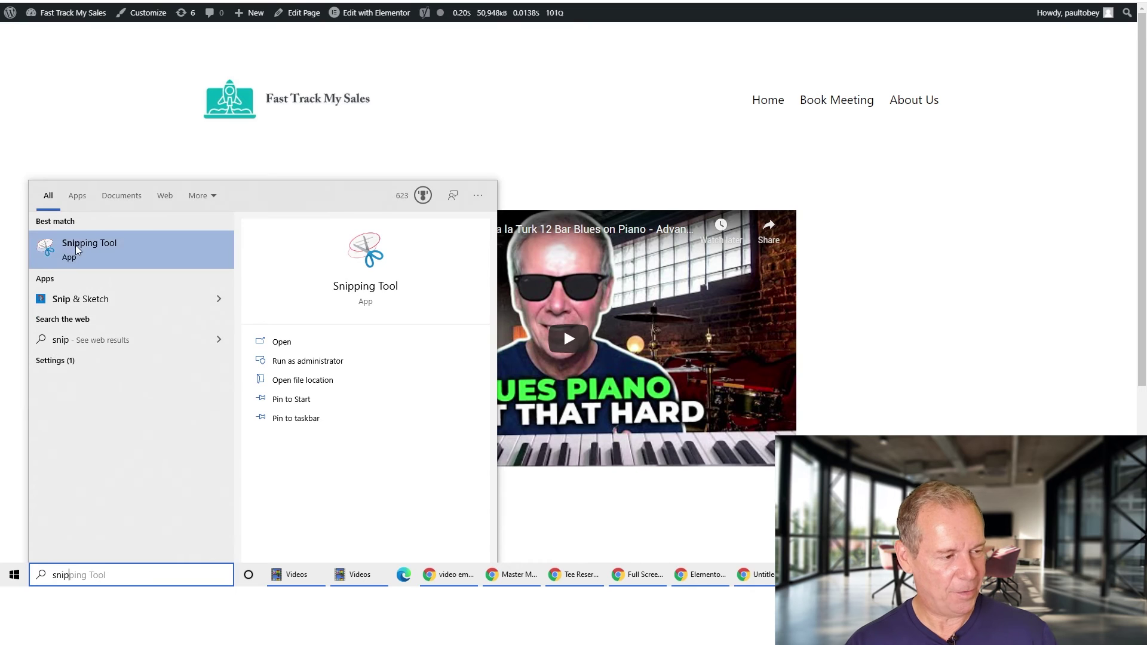
pyautogui.click(76, 250)
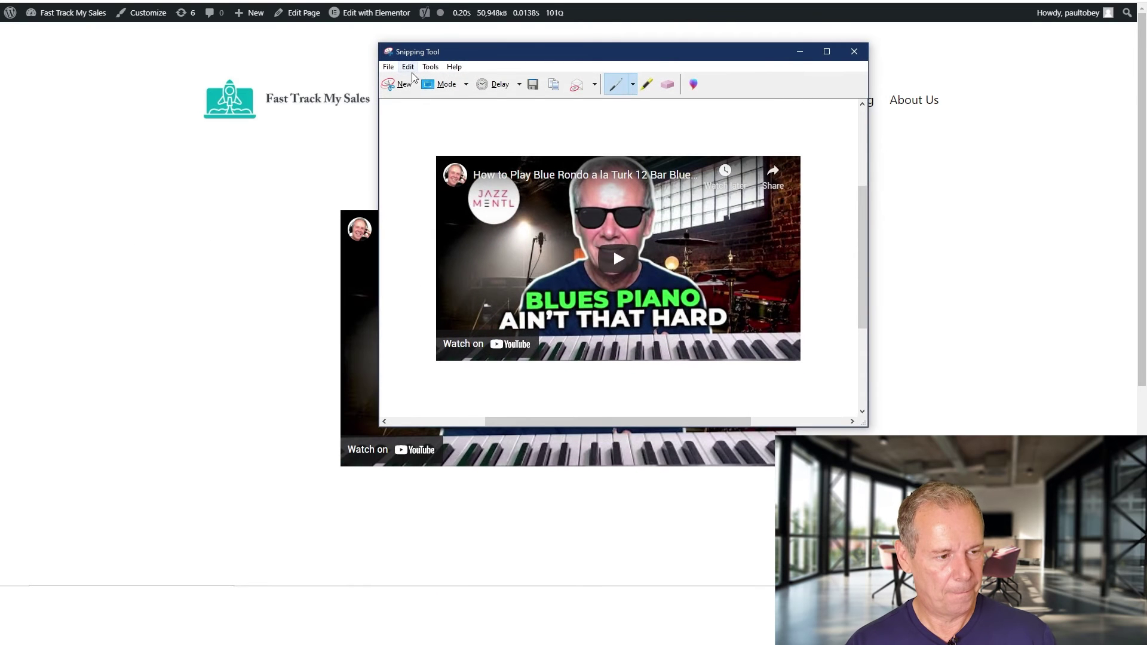
# Step: Capture a new snip of just the embedded video and save it as a JPEG named "video embed ss" in Downloads
pyautogui.click(399, 84)
pyautogui.moveTo(338, 211); pyautogui.dragTo(796, 466)
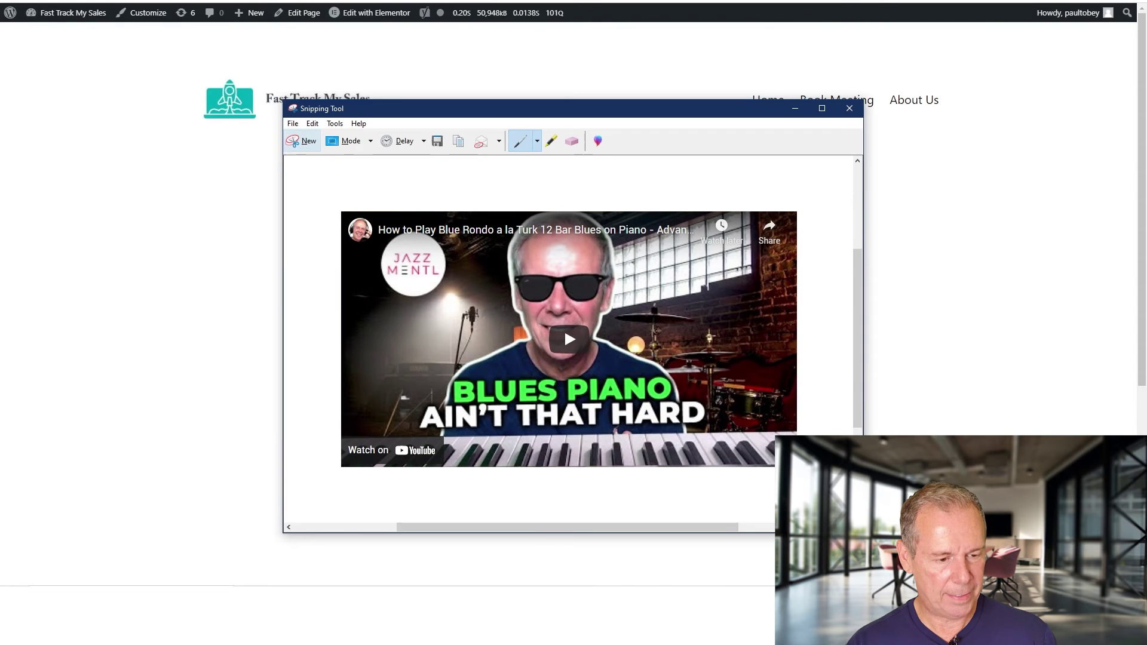
pyautogui.click(437, 141)
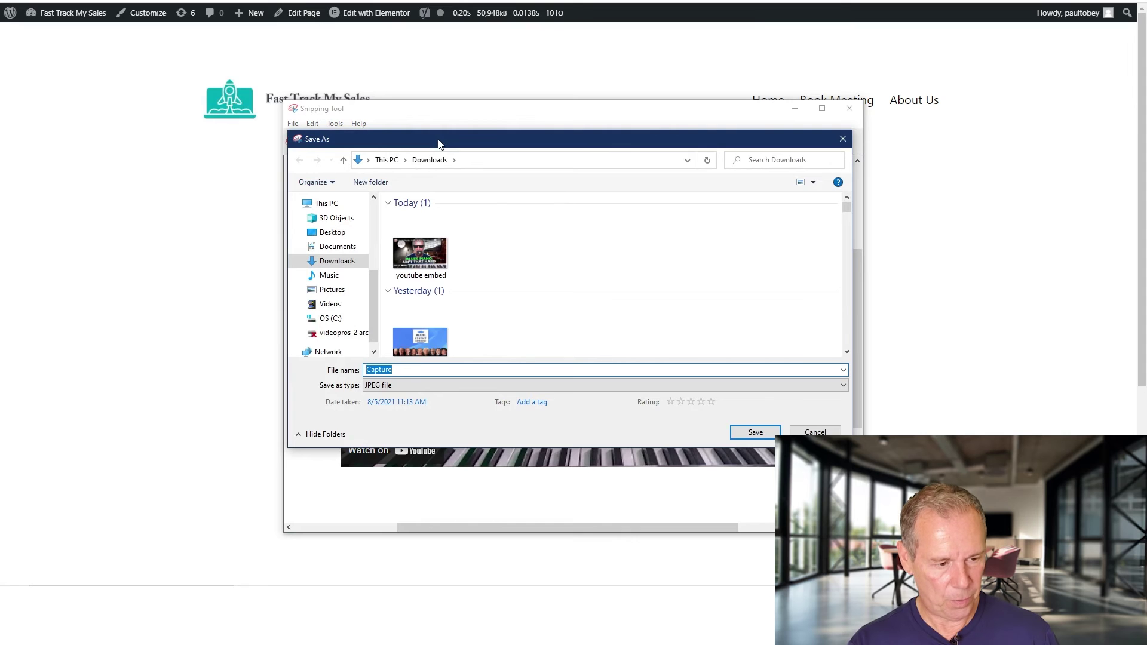
pyautogui.write('video embed ss')
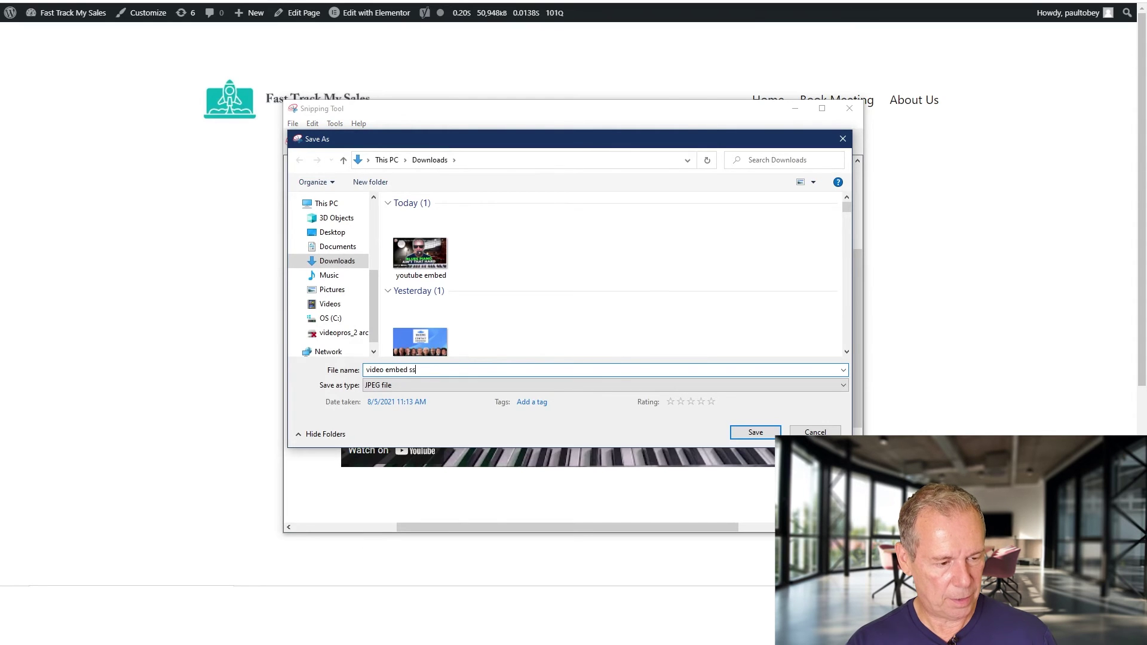
pyautogui.press('Return')
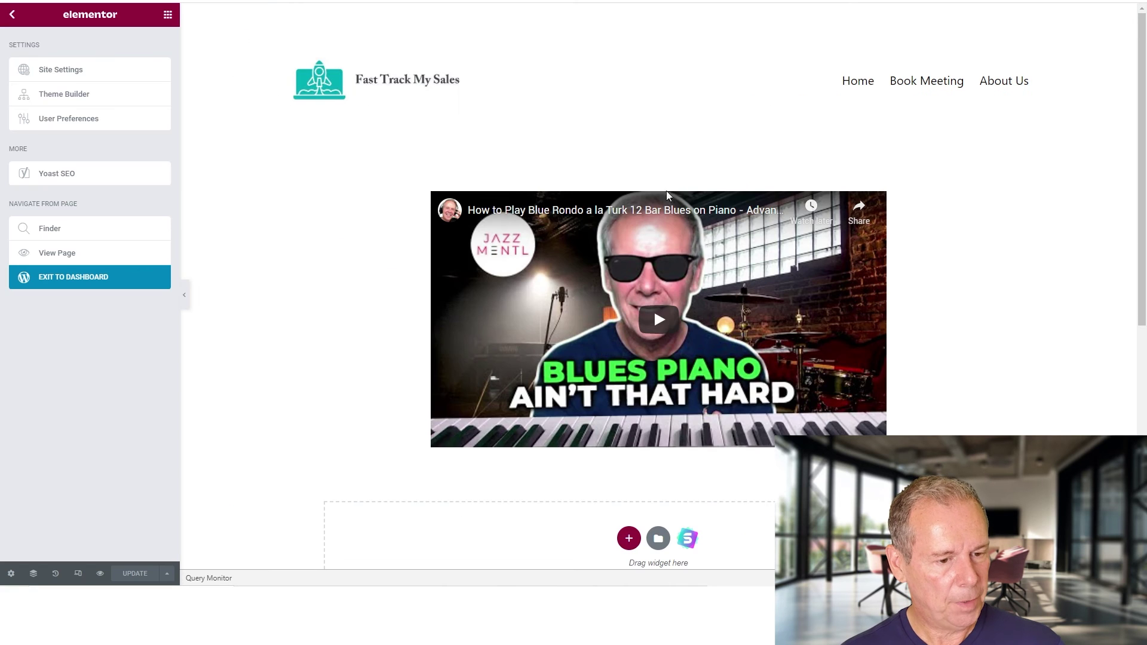
# Step: Replace the page's video widget with an image widget showing the uploaded "video embed ss" screenshot
pyautogui.moveTo(884, 206)
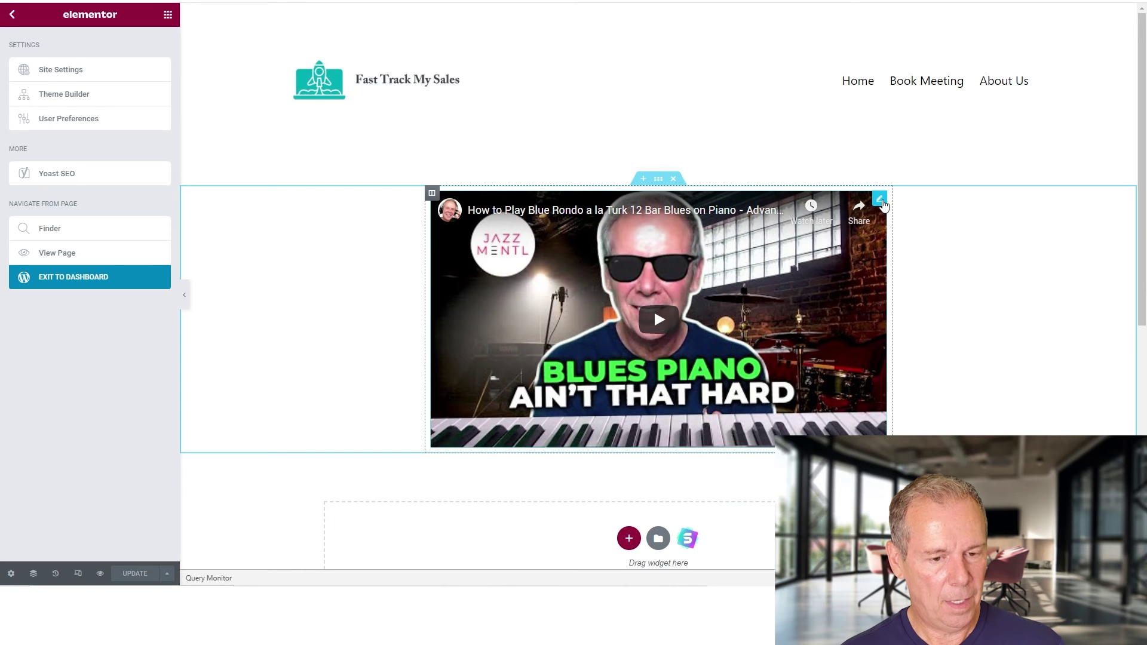
pyautogui.click(880, 199)
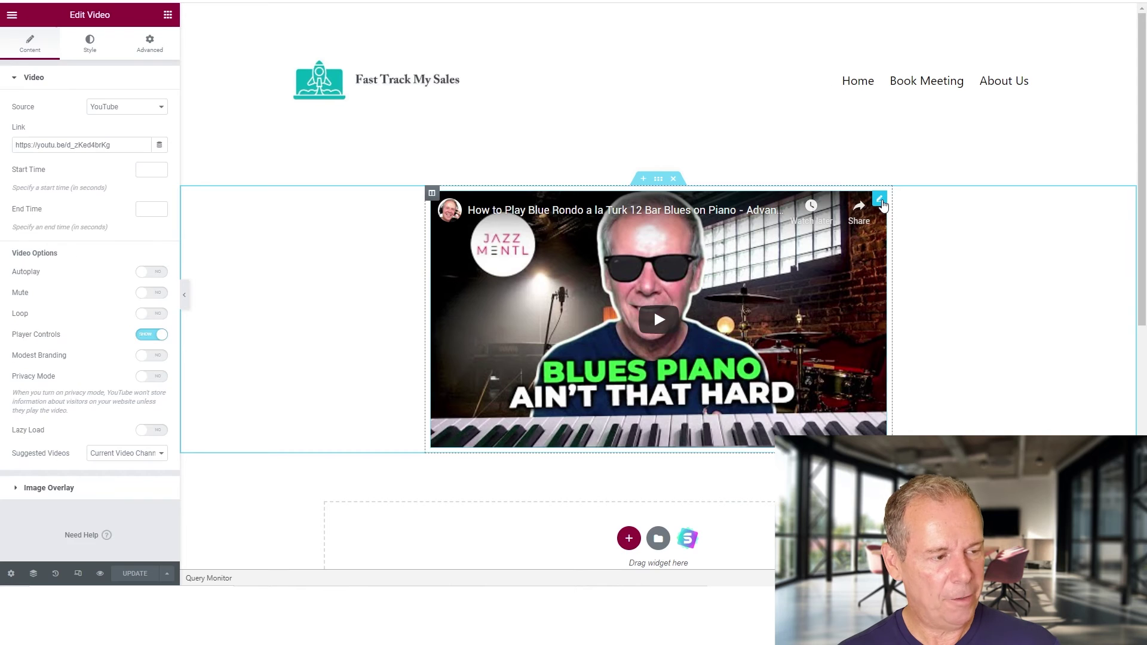
pyautogui.rightClick(883, 205)
pyautogui.click(919, 376)
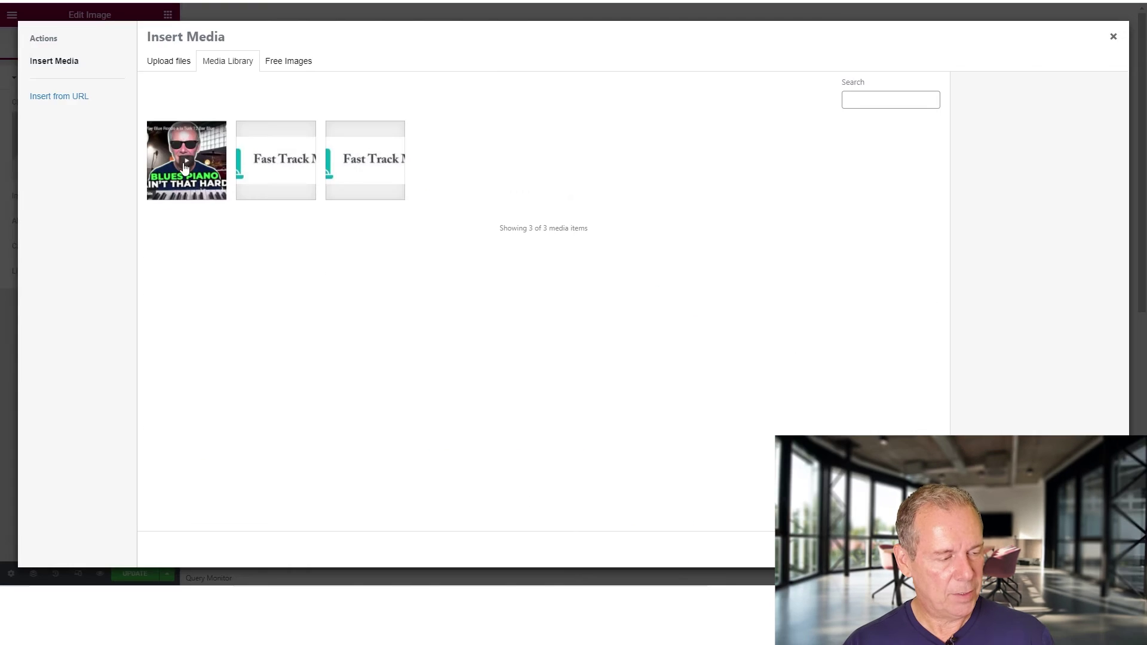
pyautogui.click(177, 67)
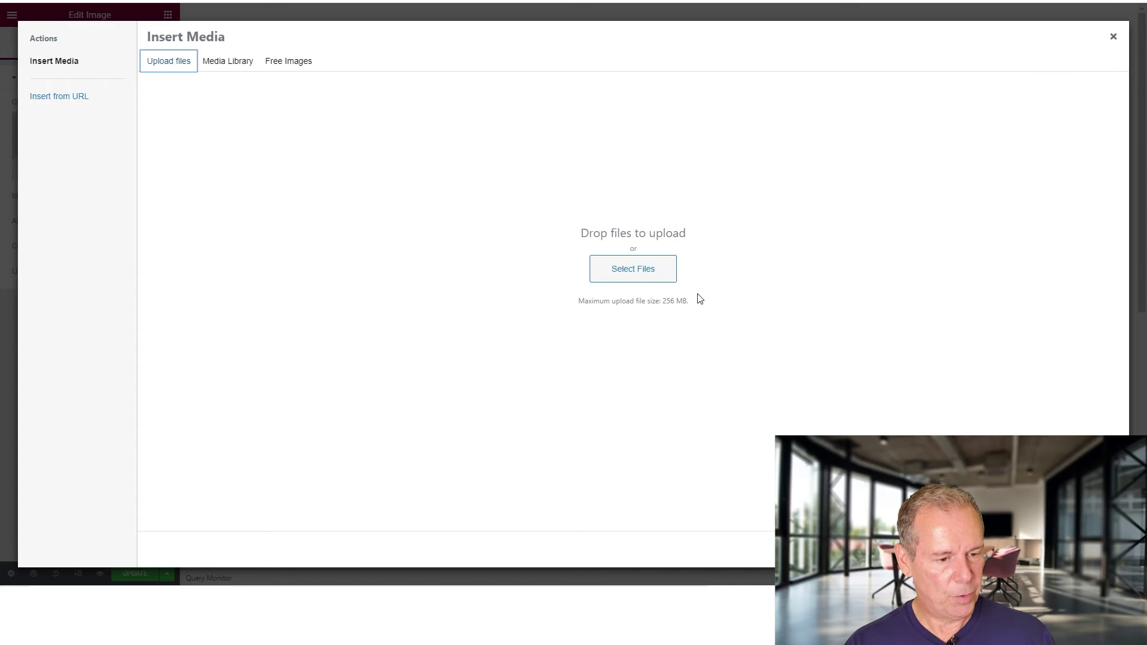
pyautogui.click(644, 278)
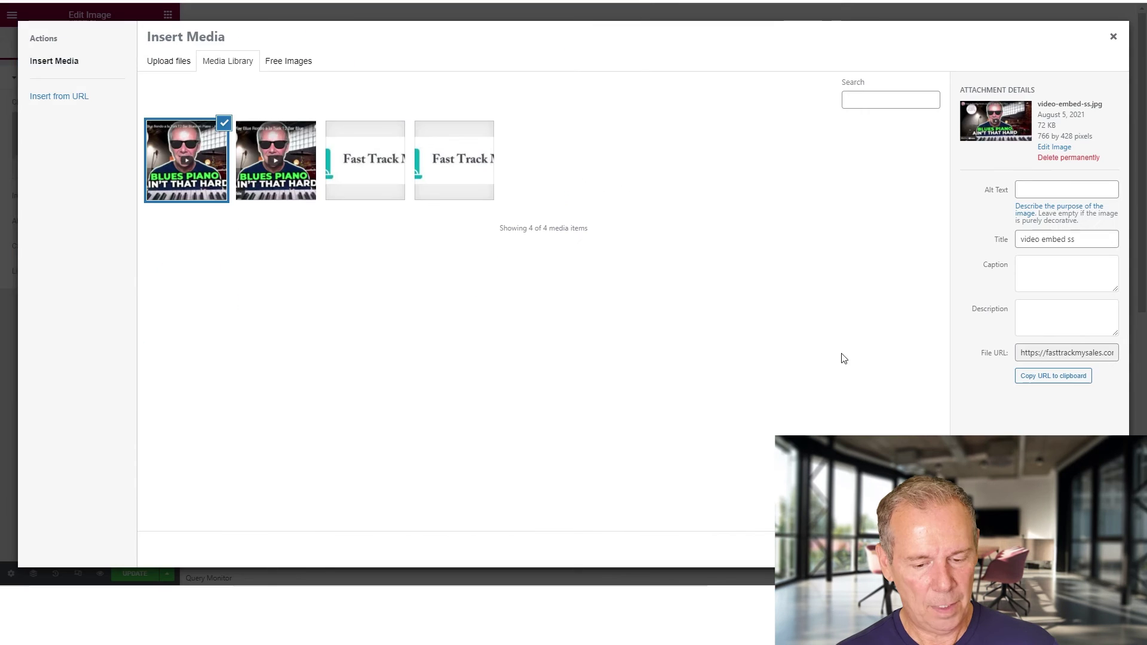
pyautogui.click(1089, 549)
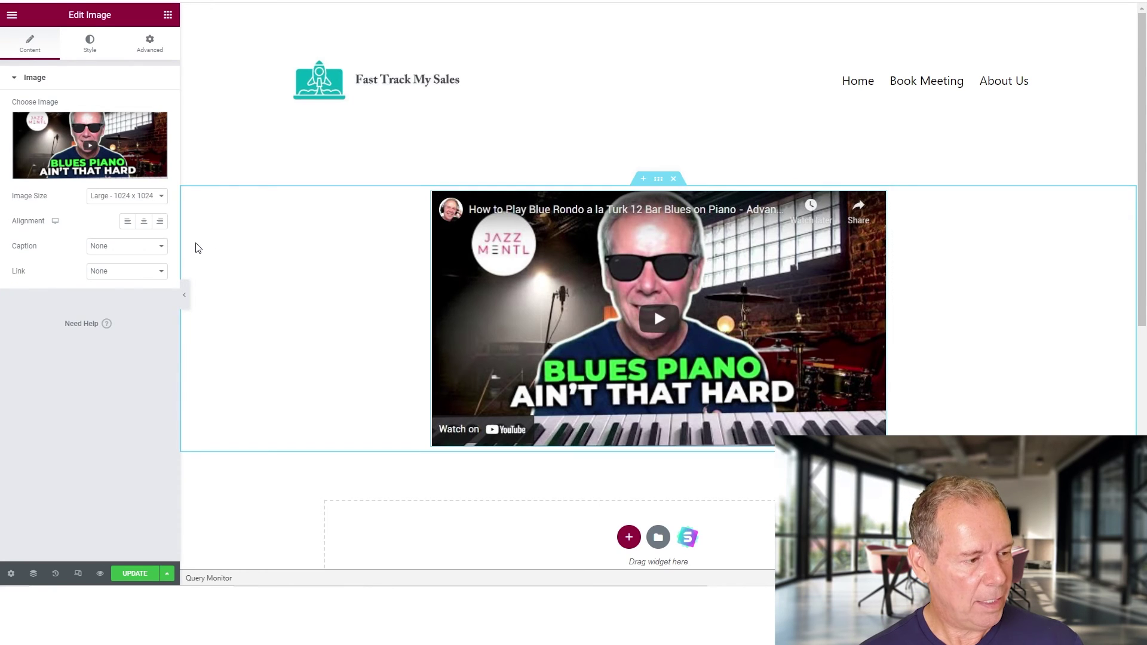
# Step: Link the screenshot image to the custom URL /video-play-page and save the page
pyautogui.click(137, 271)
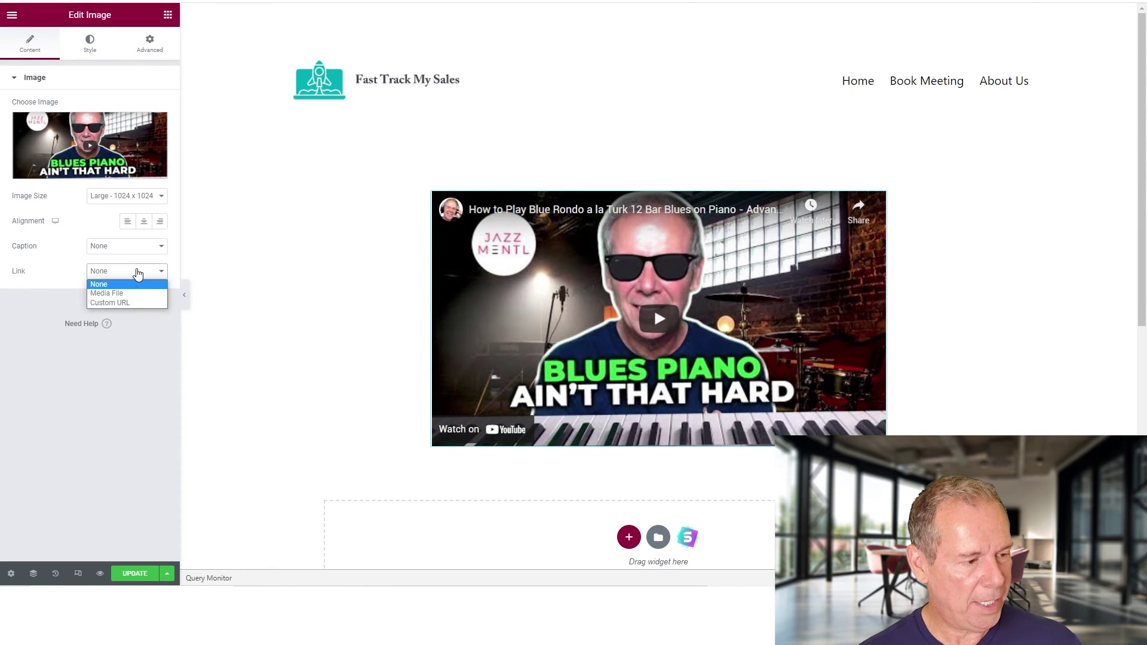
pyautogui.click(129, 303)
pyautogui.click(88, 295)
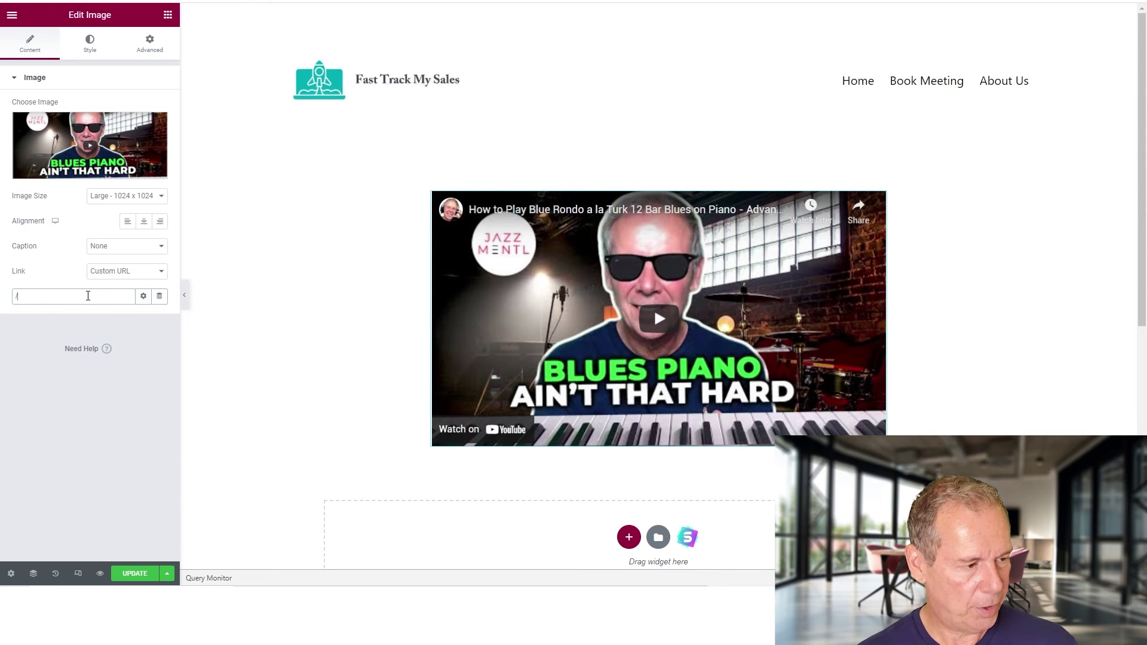
pyautogui.write('/video-play-page')
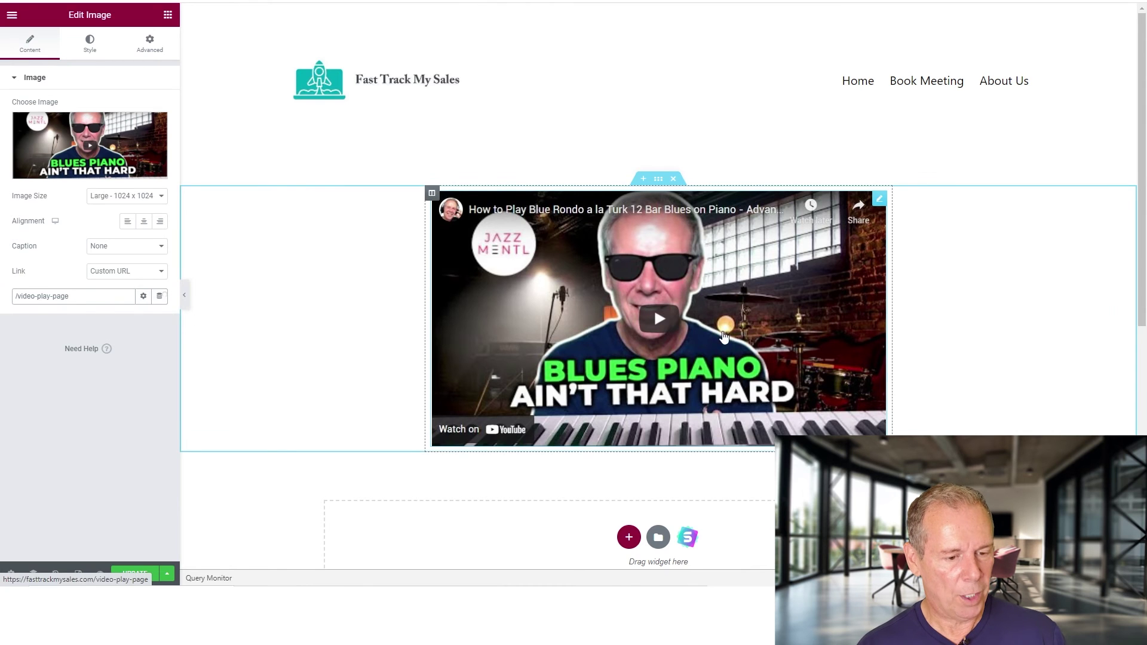
pyautogui.hotkey('ctrl', 's')
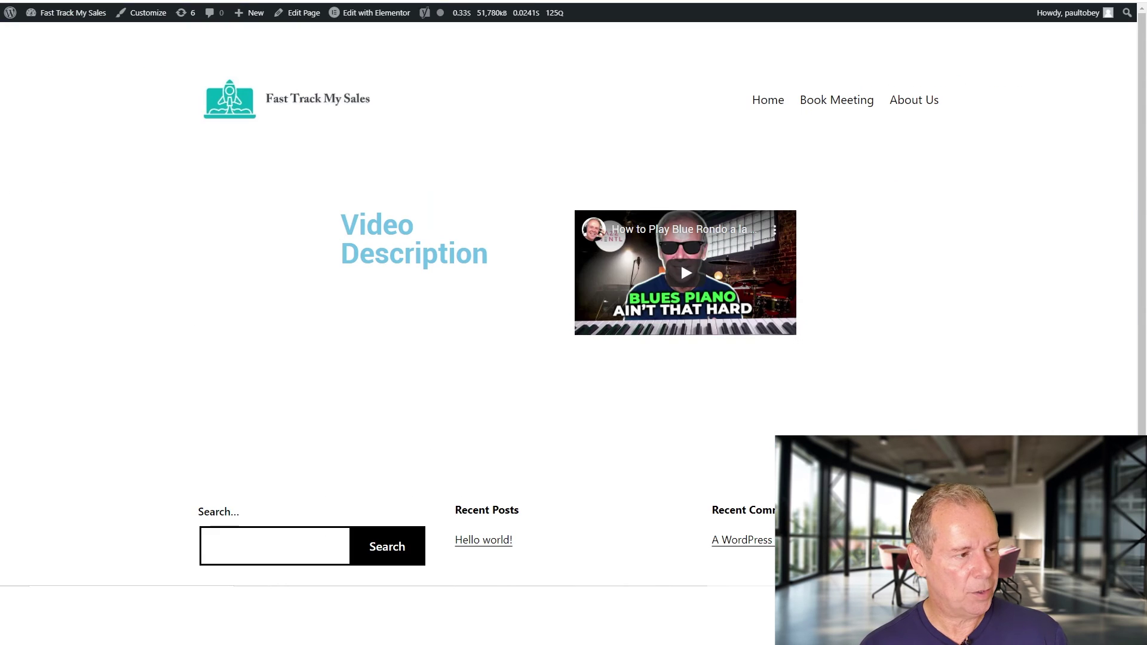
# Step: Create a new WordPress page titled "Video Play Page" and open it for editing with Elementor
pyautogui.moveTo(22, 16)
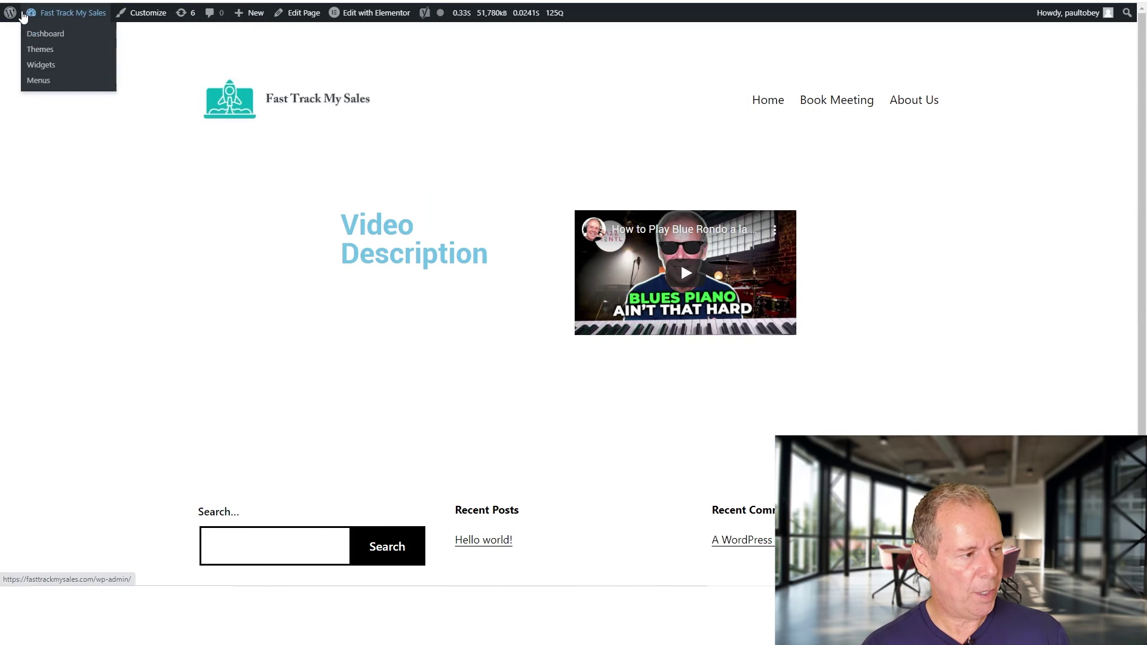
pyautogui.click(29, 34)
pyautogui.moveTo(40, 170)
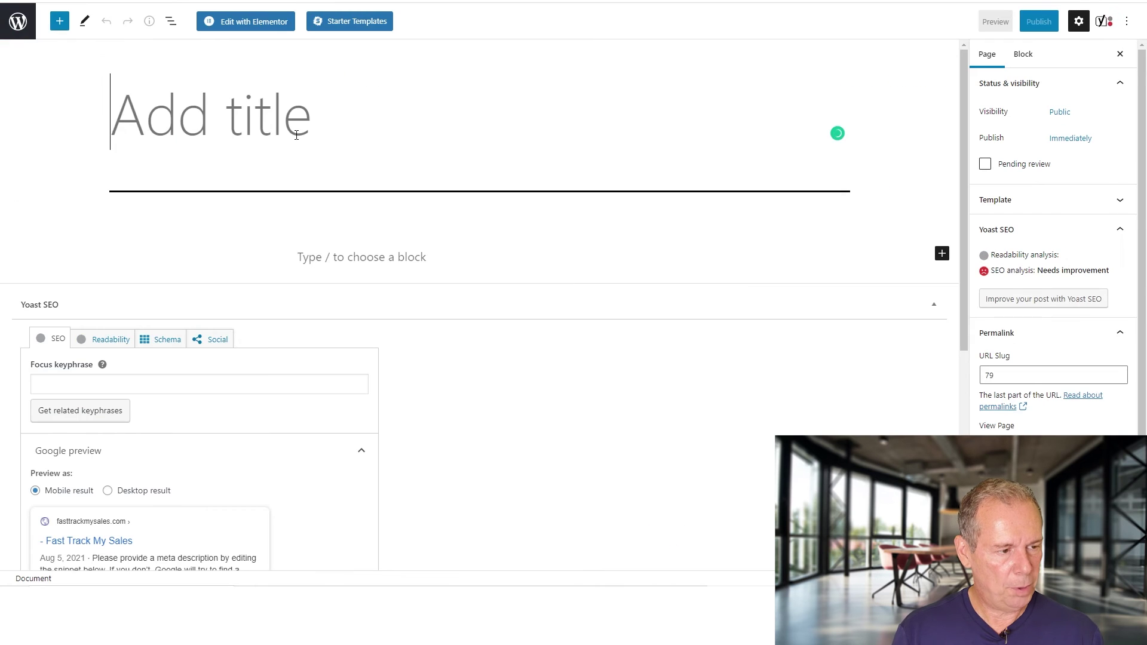
pyautogui.write('Video ')
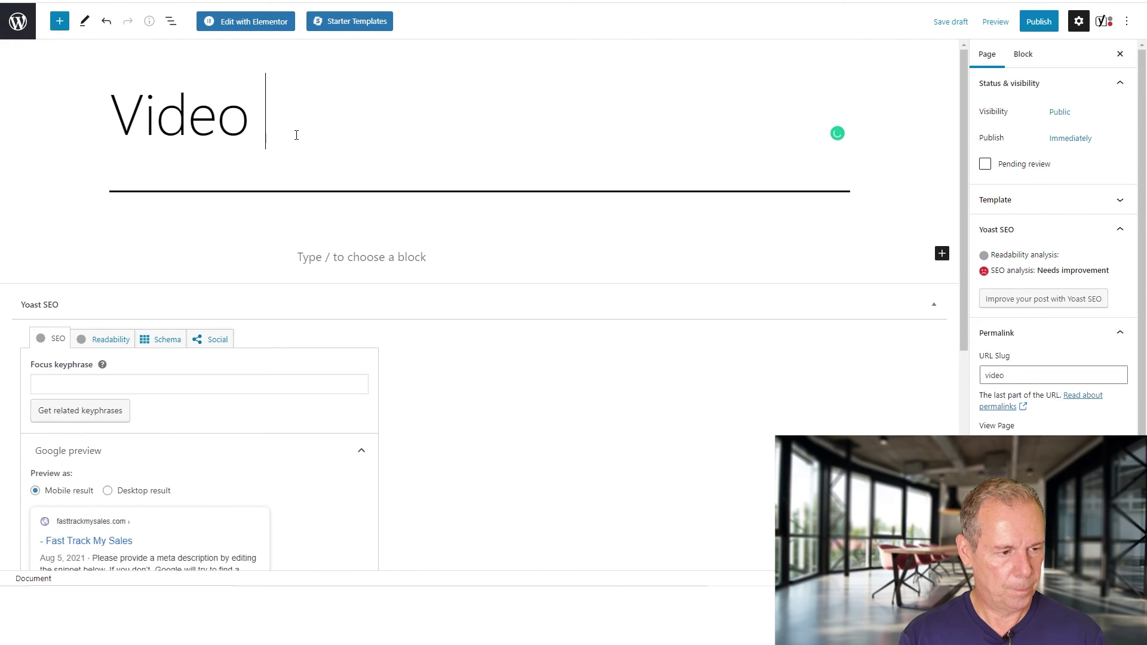
pyautogui.write('Play Page')
pyautogui.click(278, 21)
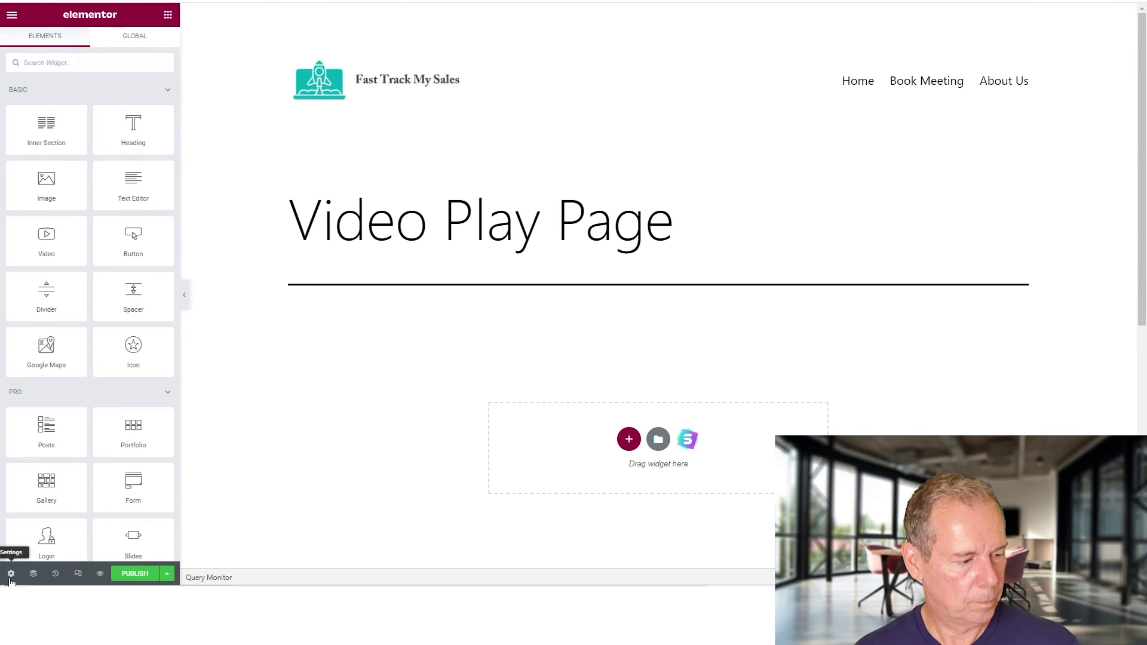
# Step: Set the page layout to Elementor Full Width and add a single-column section
pyautogui.click(11, 574)
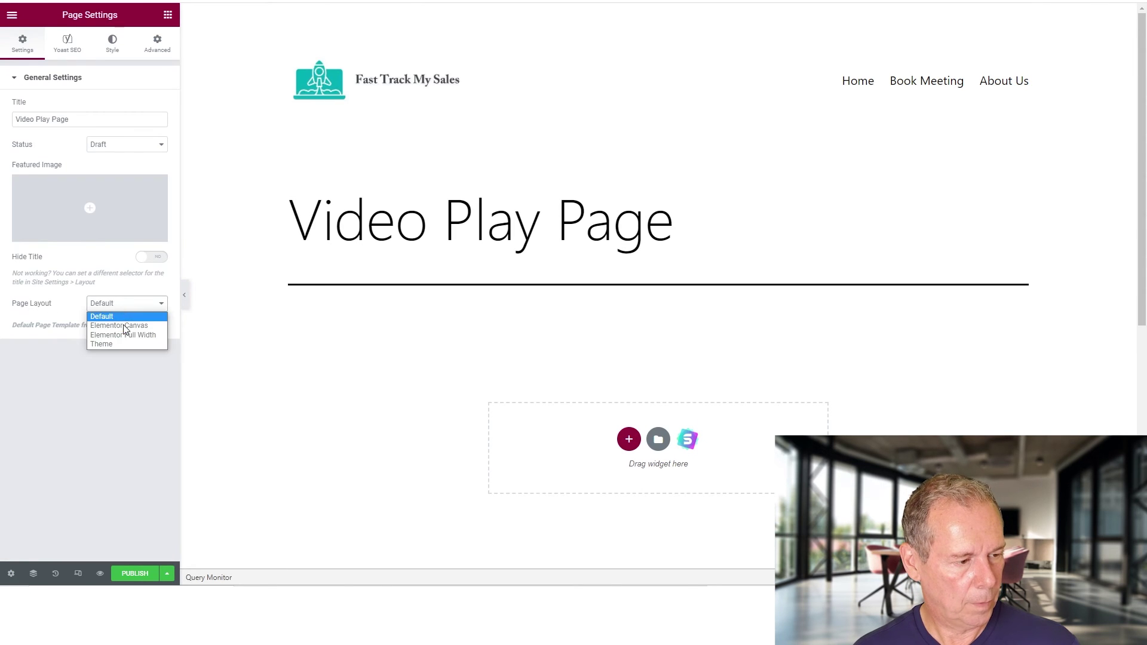
pyautogui.click(126, 333)
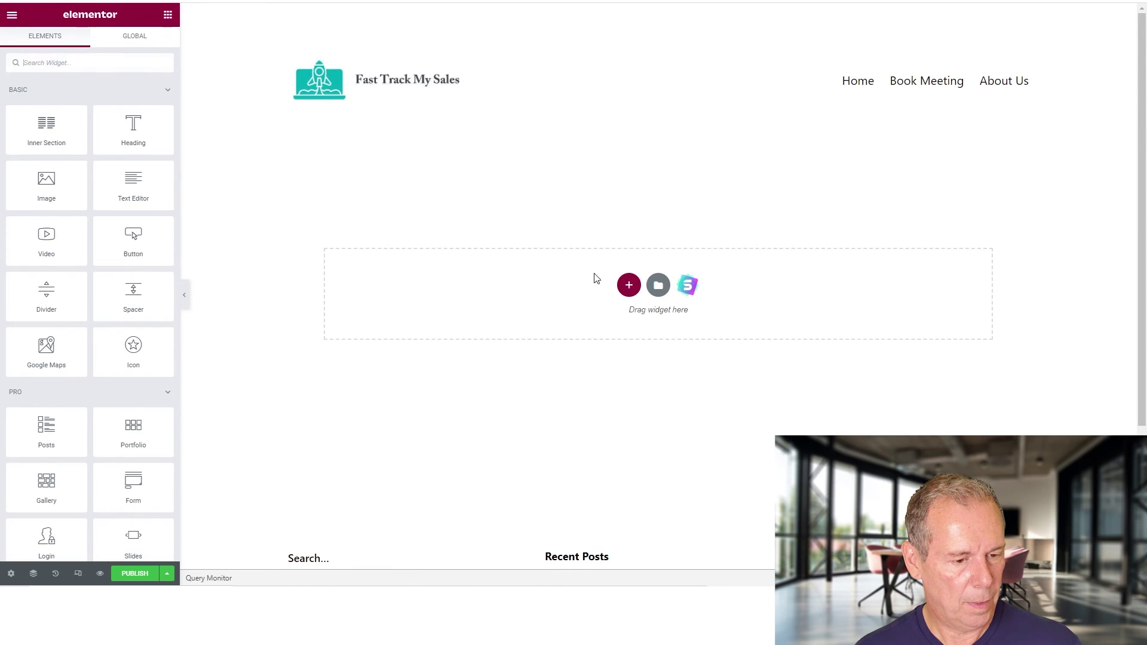
pyautogui.click(628, 287)
pyautogui.click(493, 315)
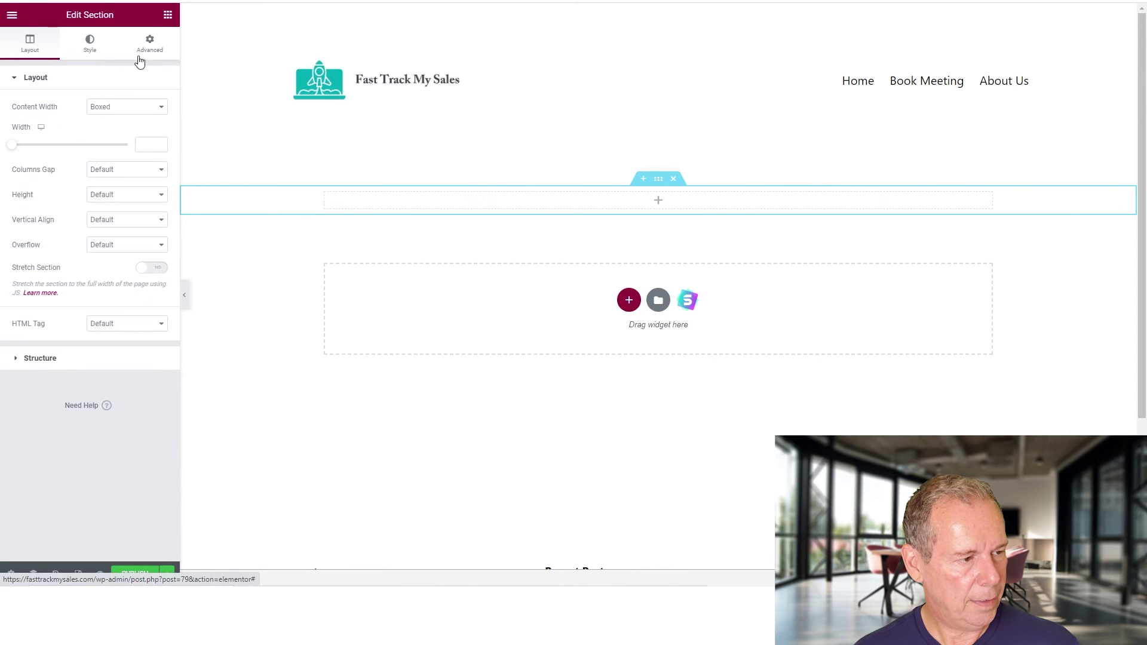
pyautogui.click(167, 15)
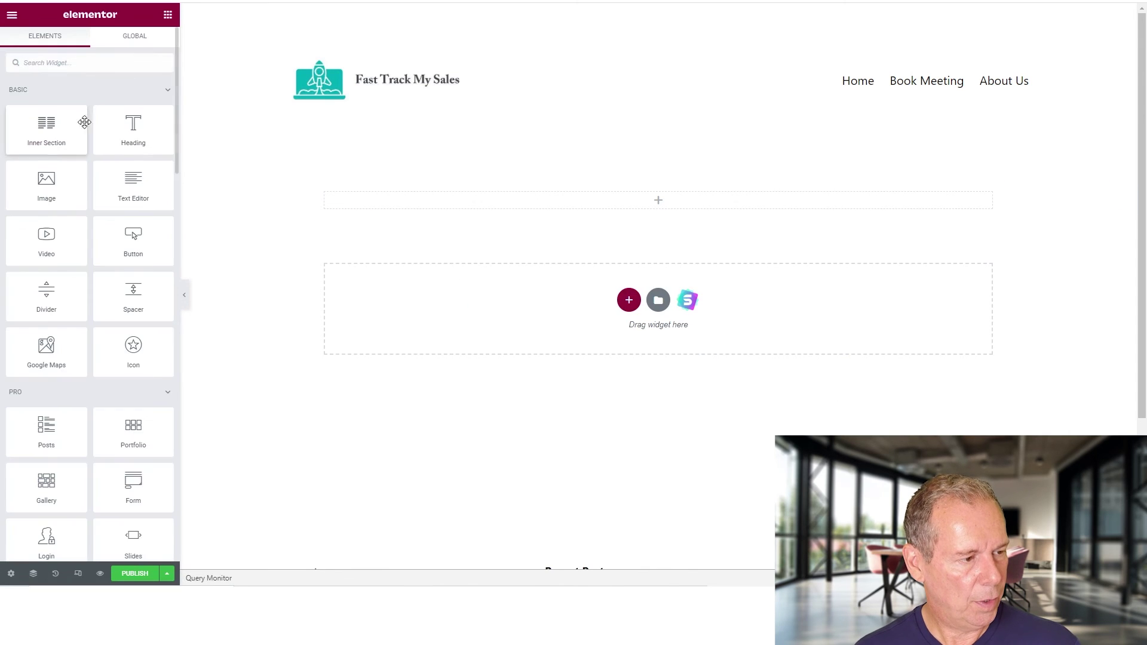
pyautogui.moveTo(47, 234); pyautogui.dragTo(655, 196)
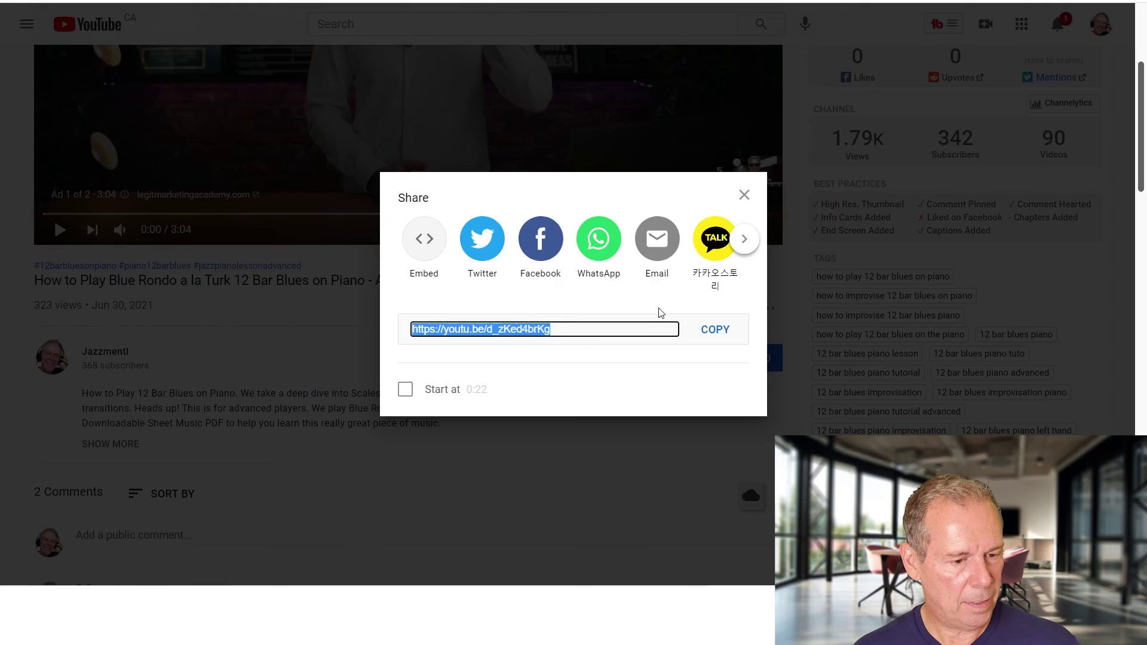
pyautogui.click(706, 332)
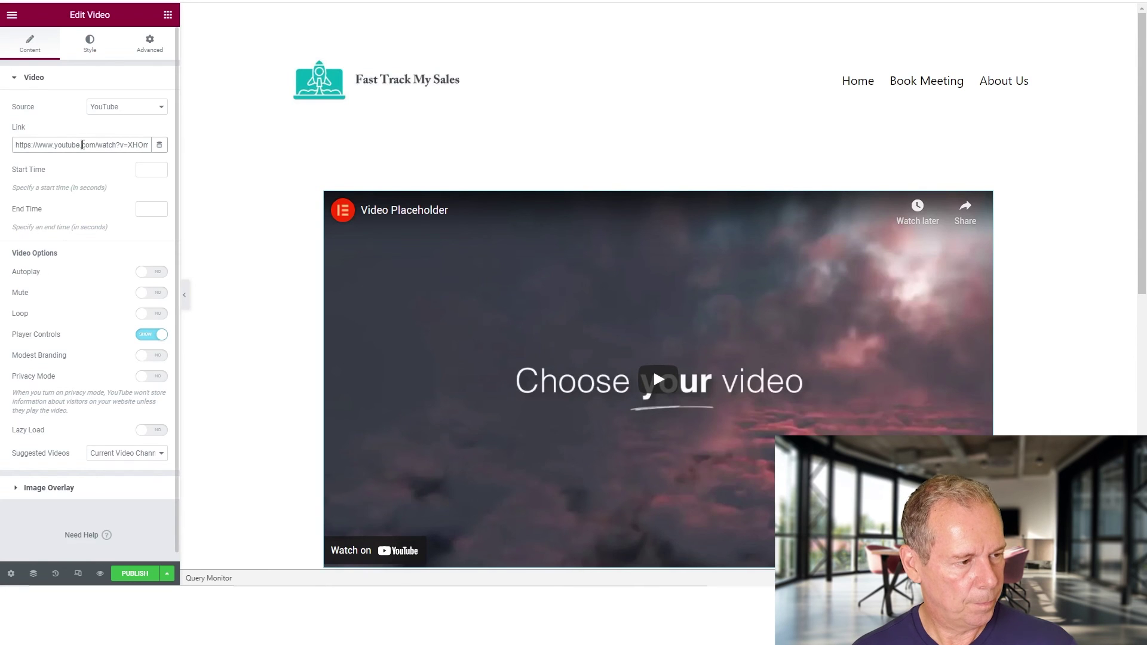
pyautogui.tripleClick(83, 144)
pyautogui.hotkey('ctrl', 'v')
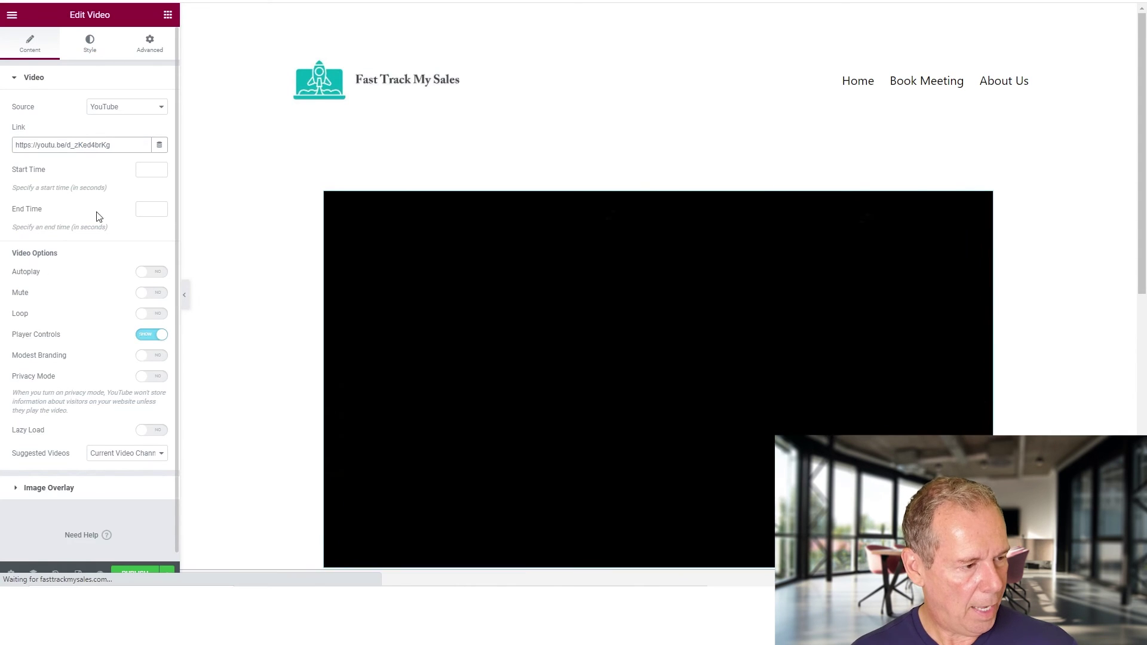
# Step: Turn on Autoplay for the video, pause its preview, and publish the page
pyautogui.click(151, 273)
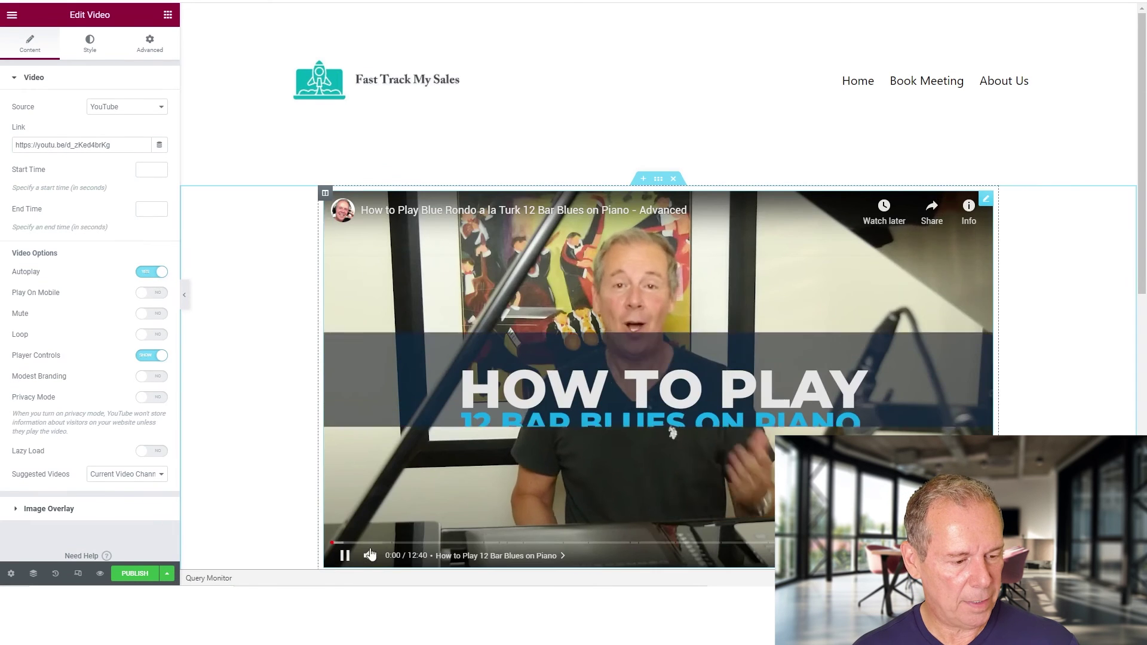
pyautogui.click(347, 554)
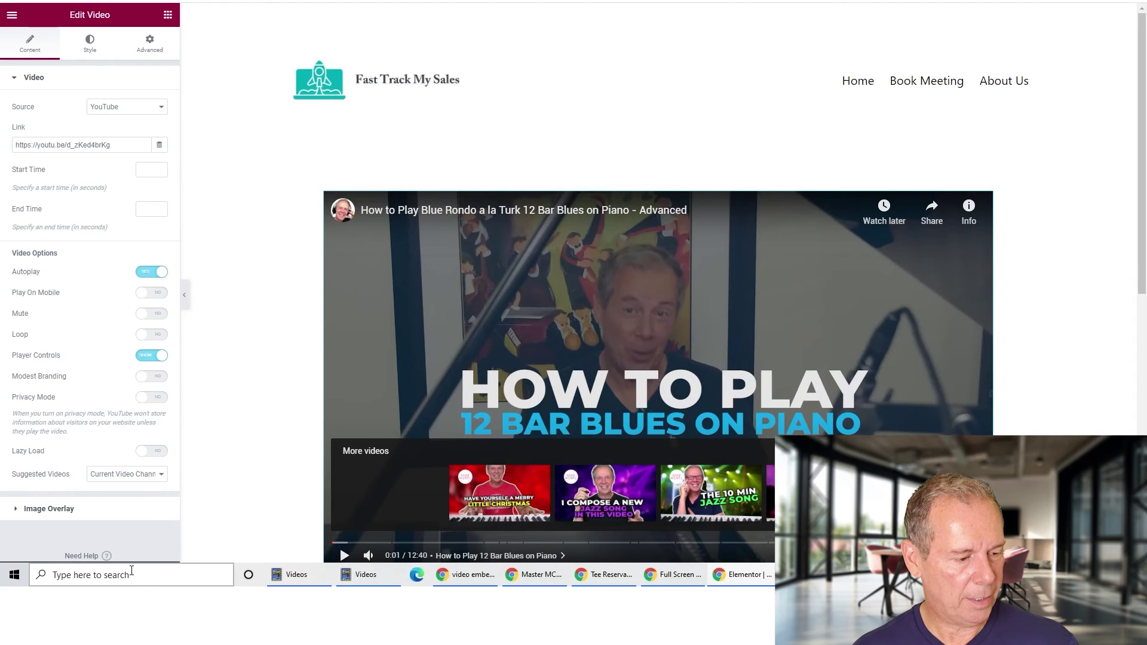
pyautogui.click(137, 576)
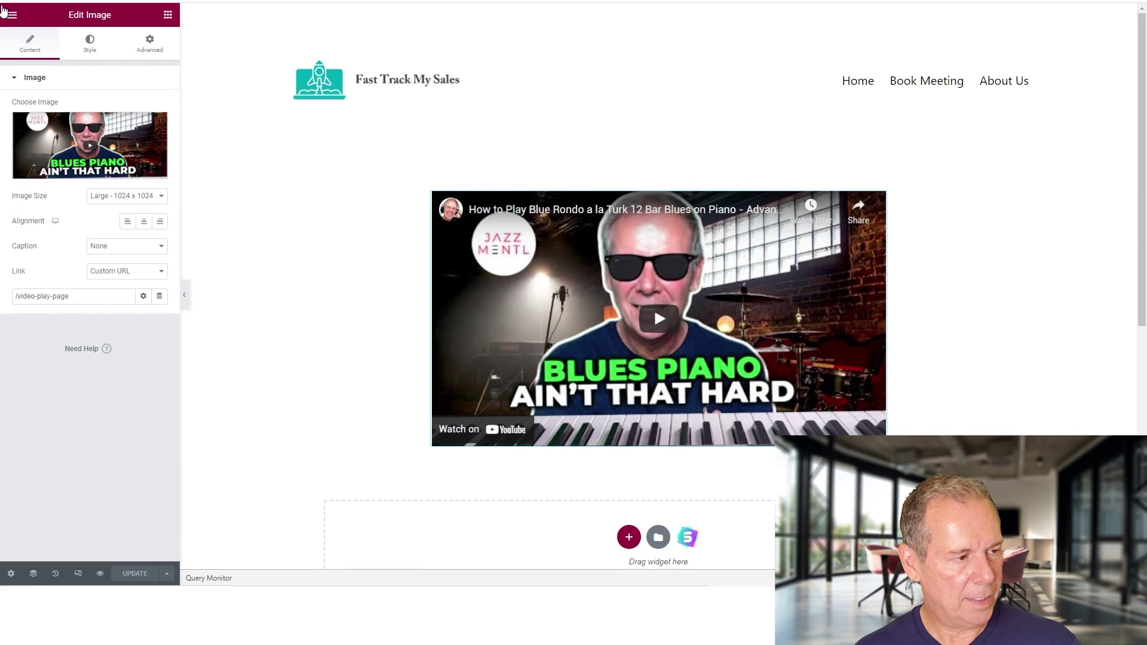
# Step: View the live page with the screenshot, follow the image link to check that the video autoplays, and pause it
pyautogui.click(6, 12)
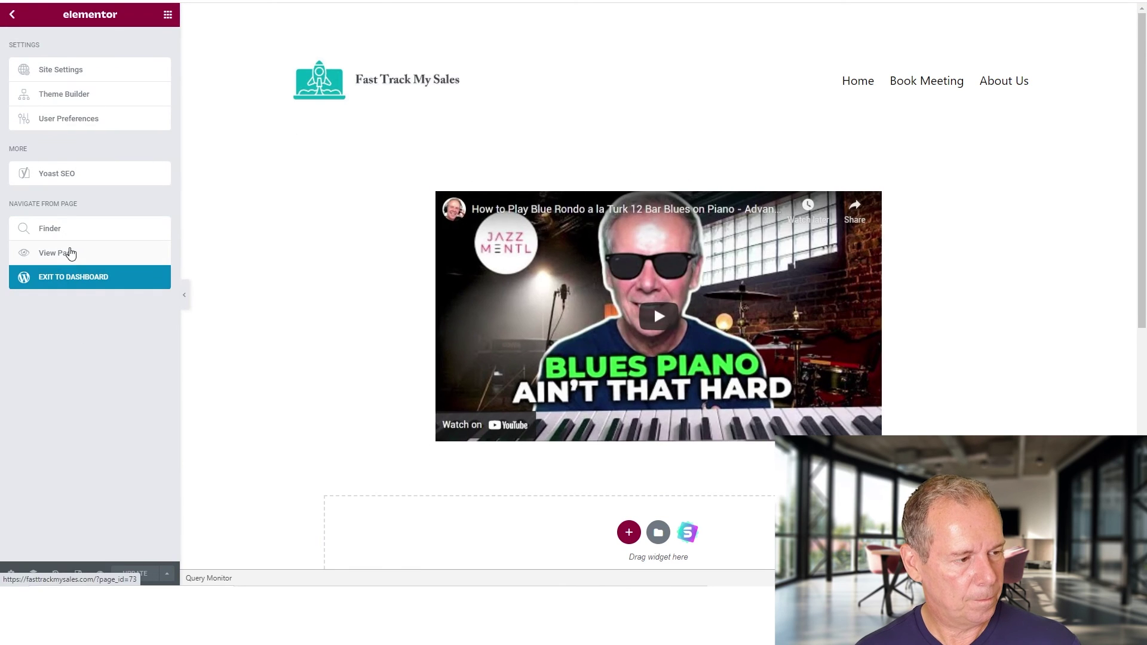
pyautogui.click(73, 265)
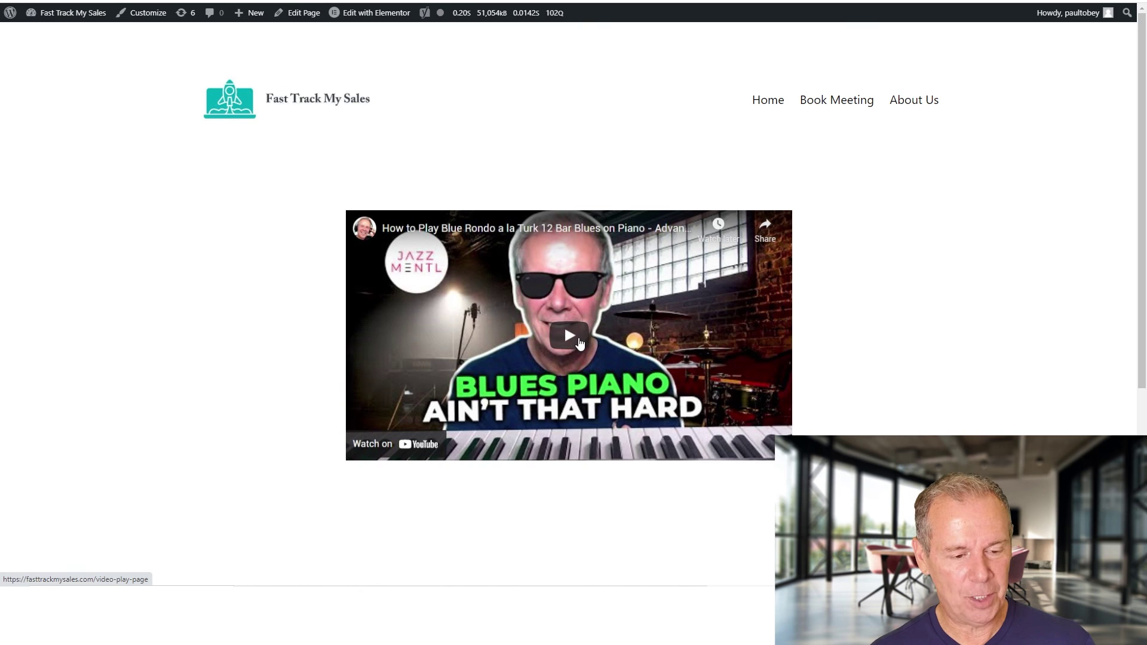
pyautogui.click(579, 343)
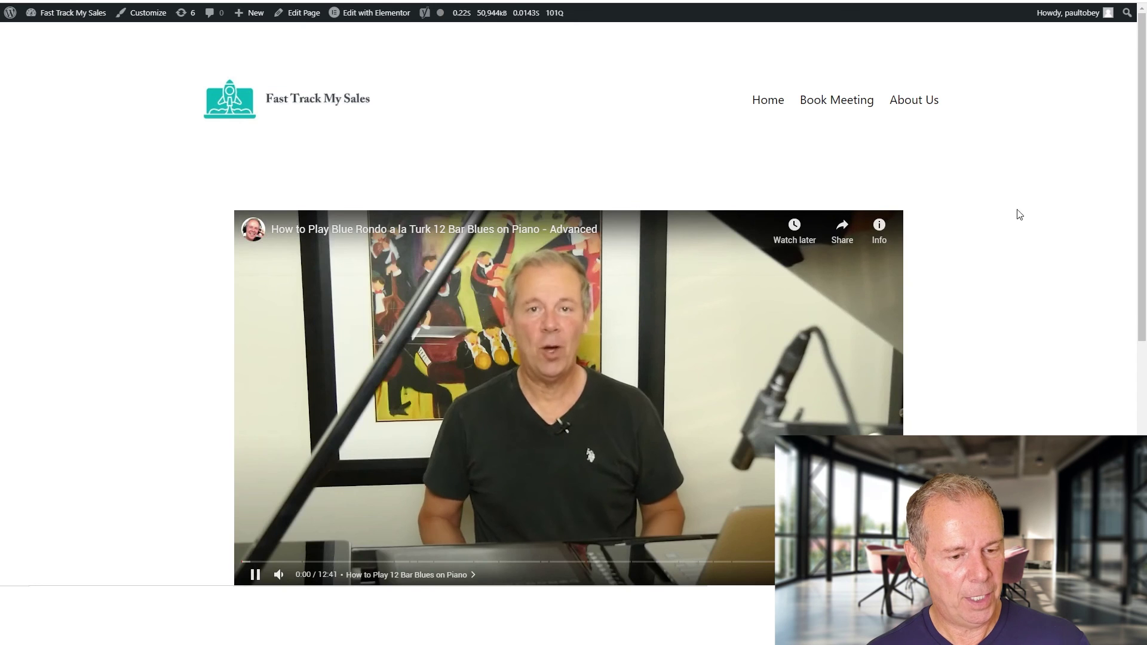
pyautogui.scroll(-1, 1049, 218)
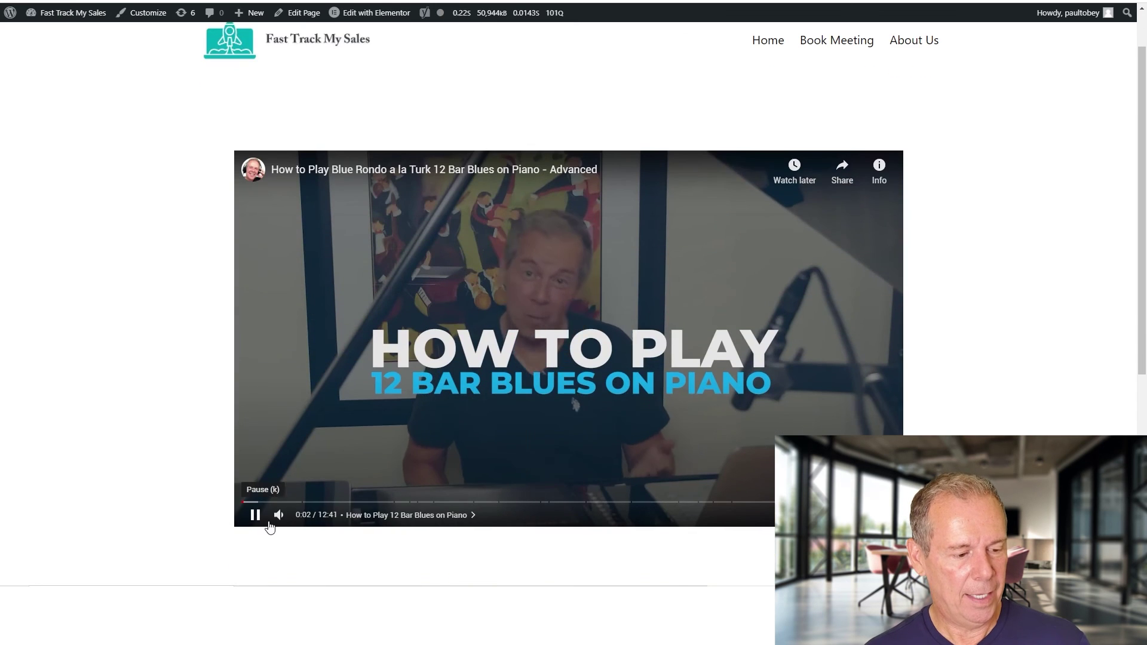
pyautogui.click(268, 524)
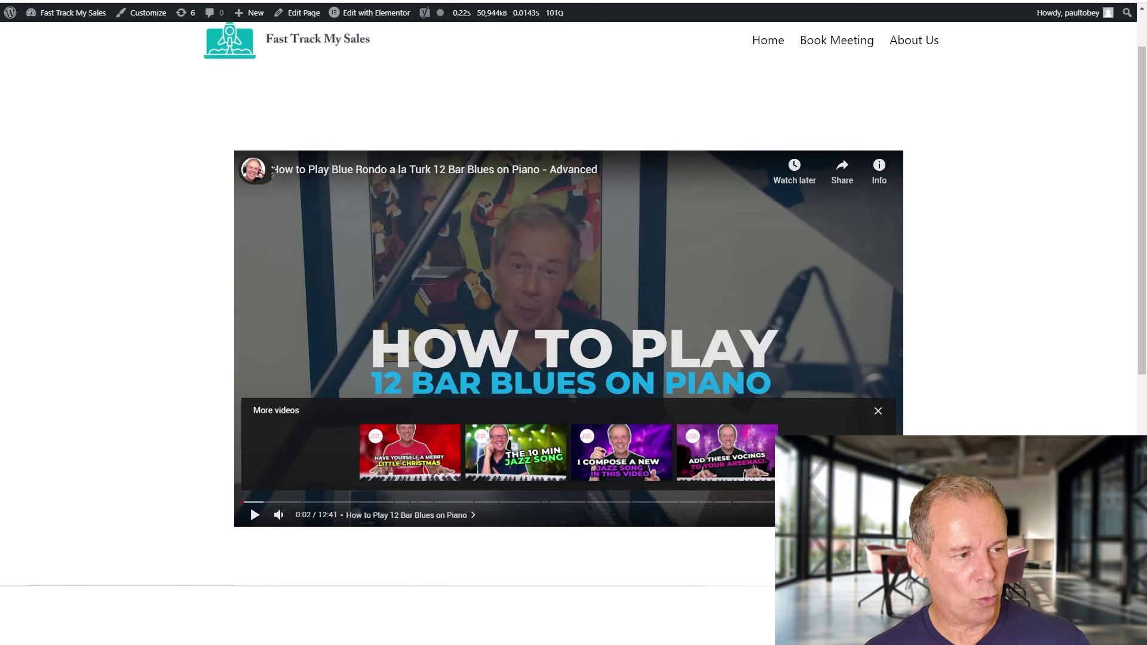